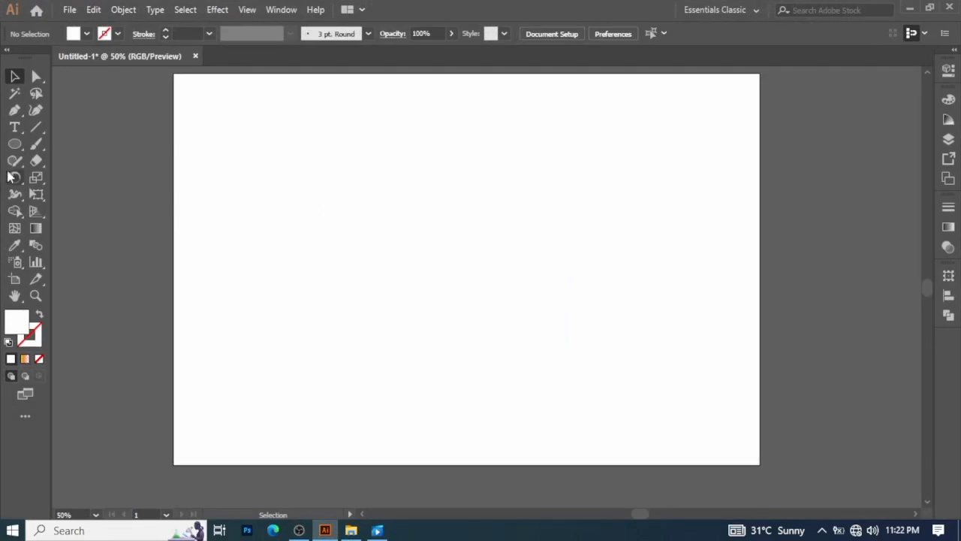
- Draw a rounded square with large corner radii near the artboard's centre and move it slightly upward
{"action": "left_click", "coordinate": [16, 146]}
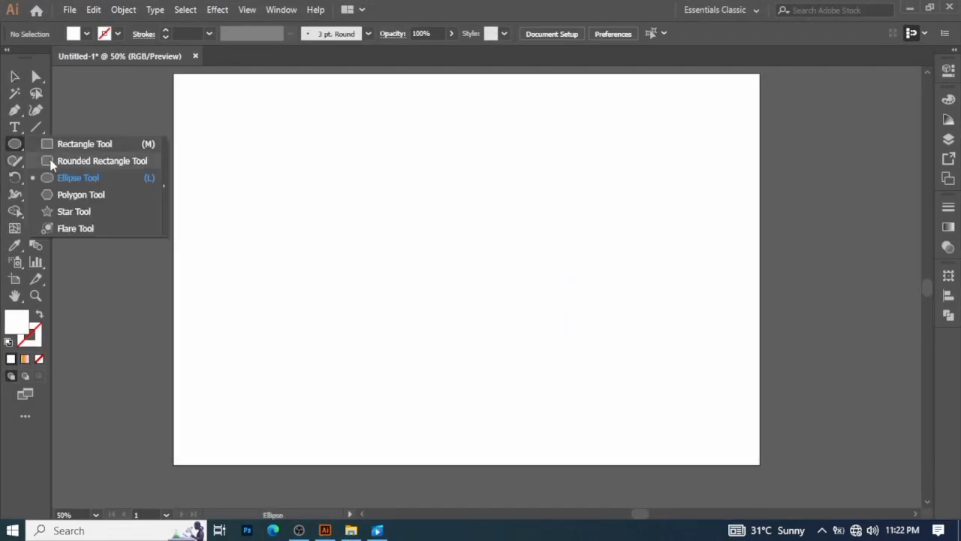
{"action": "left_click", "coordinate": [78, 163]}
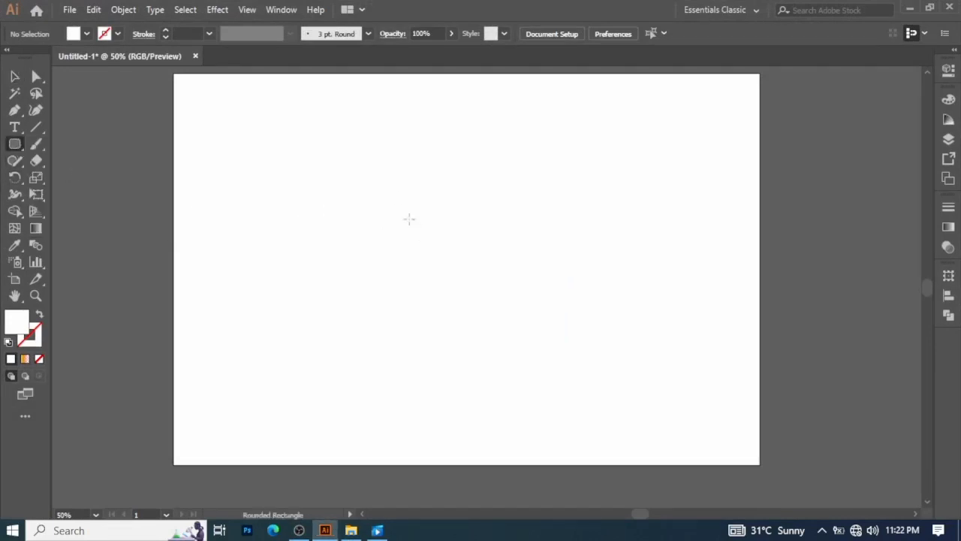
{"action": "left_click_drag", "start_coordinate": [354, 166], "coordinate": [568, 380]}
{"action": "key", "text": "Up"}
{"action": "key", "text": "Up"}
{"action": "key", "text": "Up"}
{"action": "key", "text": "Up"}
{"action": "key", "text": "Up"}
{"action": "key", "text": "Up"}
{"action": "key", "text": "Up"}
{"action": "key", "text": "Up"}
{"action": "left_click", "coordinate": [14, 76]}
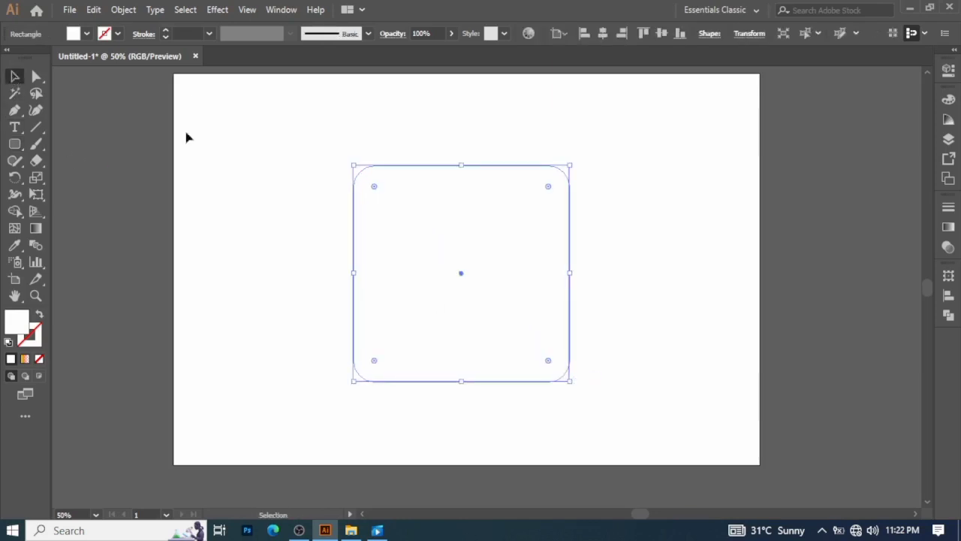
{"action": "left_click_drag", "start_coordinate": [455, 229], "coordinate": [454, 214]}
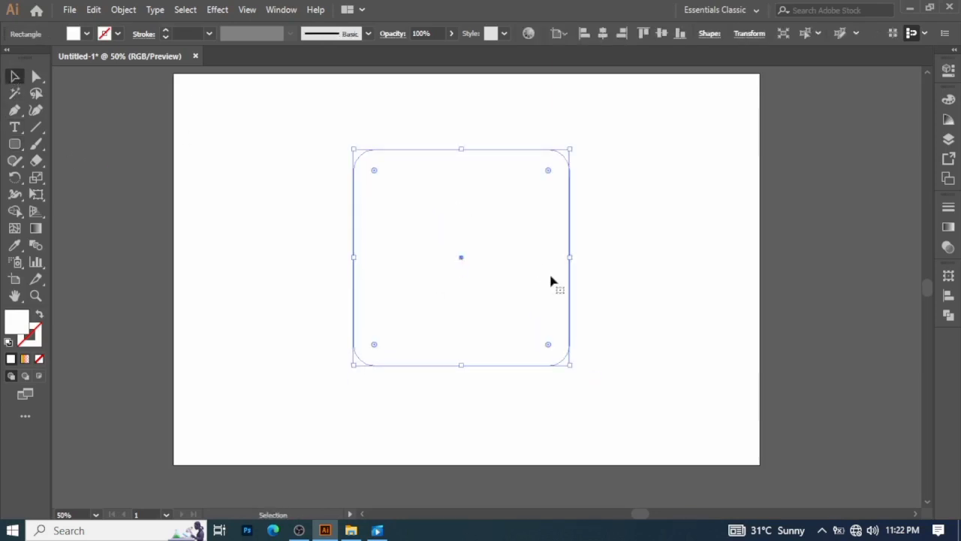
- Apply the linear gradient fill to the rounded square and remove its middle orange colour stop
{"action": "left_click", "coordinate": [949, 227]}
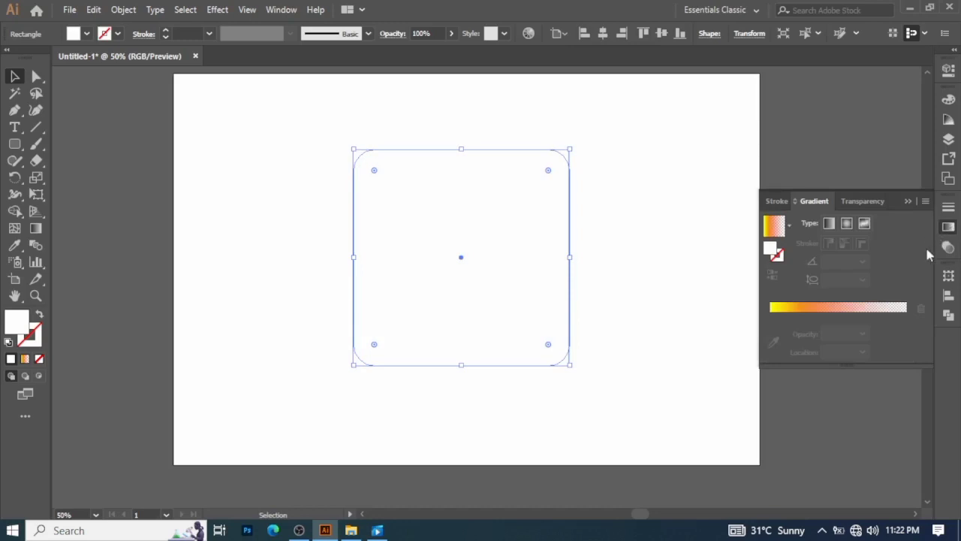
{"action": "left_click", "coordinate": [837, 308]}
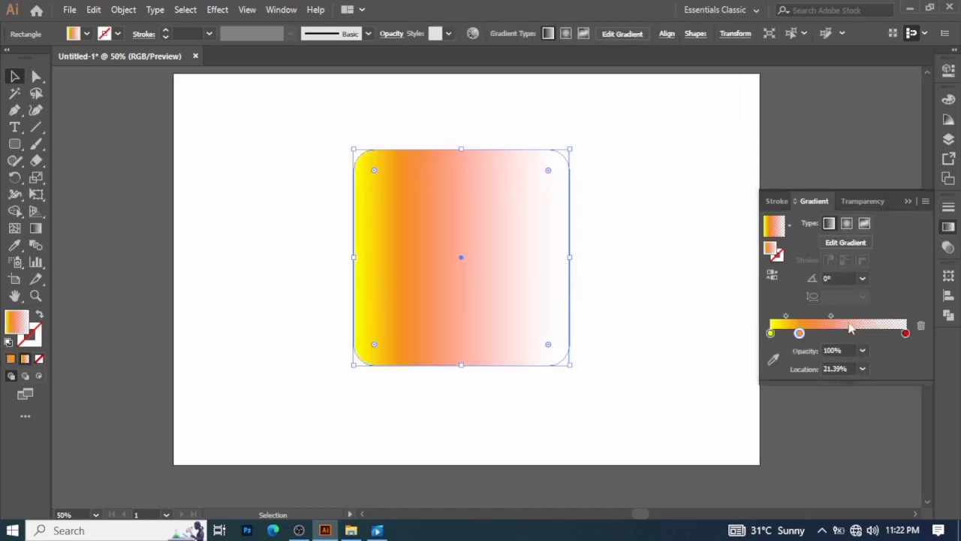
{"action": "left_click_drag", "start_coordinate": [799, 333], "coordinate": [829, 441]}
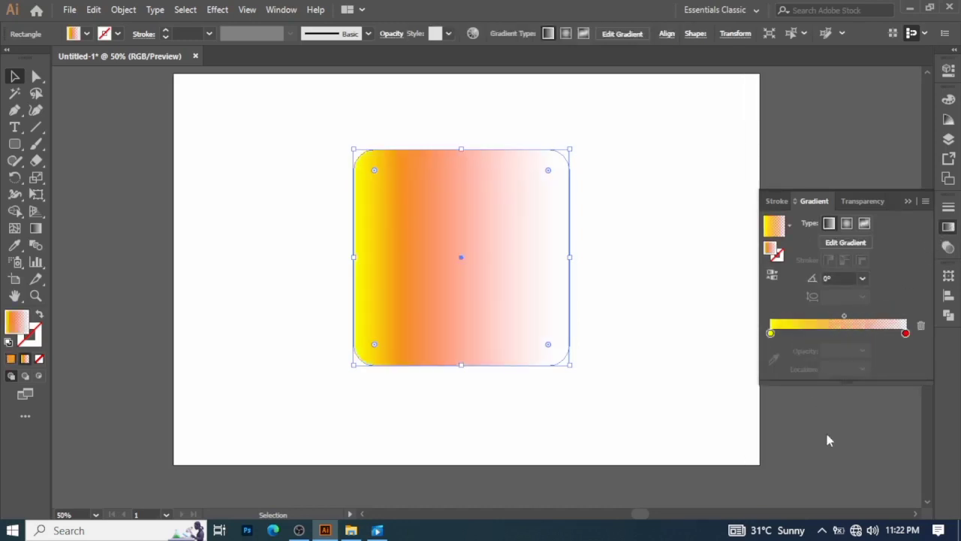
- Change the gradient's yellow start stop to dark navy blue
{"action": "left_click", "coordinate": [771, 333]}
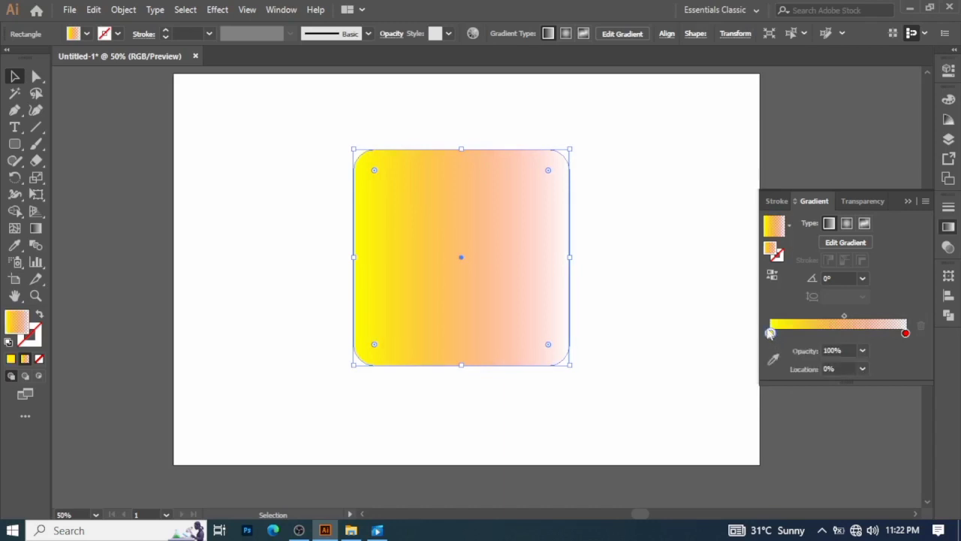
{"action": "double_click", "coordinate": [771, 332]}
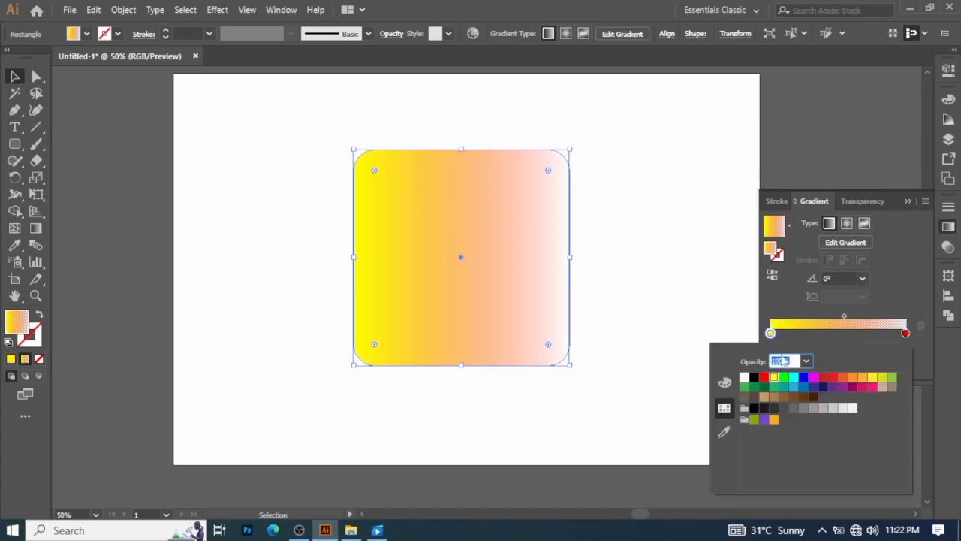
{"action": "left_click", "coordinate": [823, 387]}
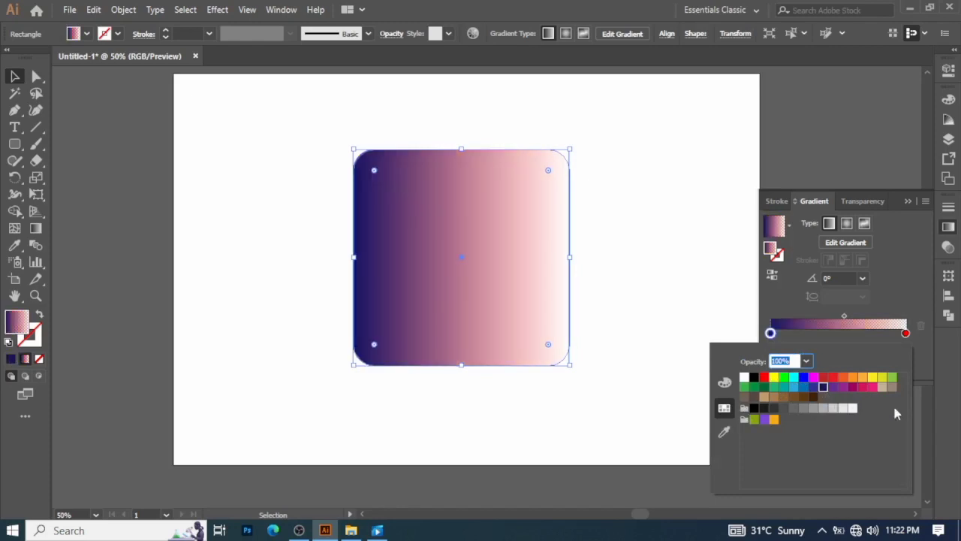
- Change the gradient's red end stop to bright pink and set its opacity to 100%
{"action": "left_click", "coordinate": [906, 335]}
{"action": "left_click", "coordinate": [907, 334]}
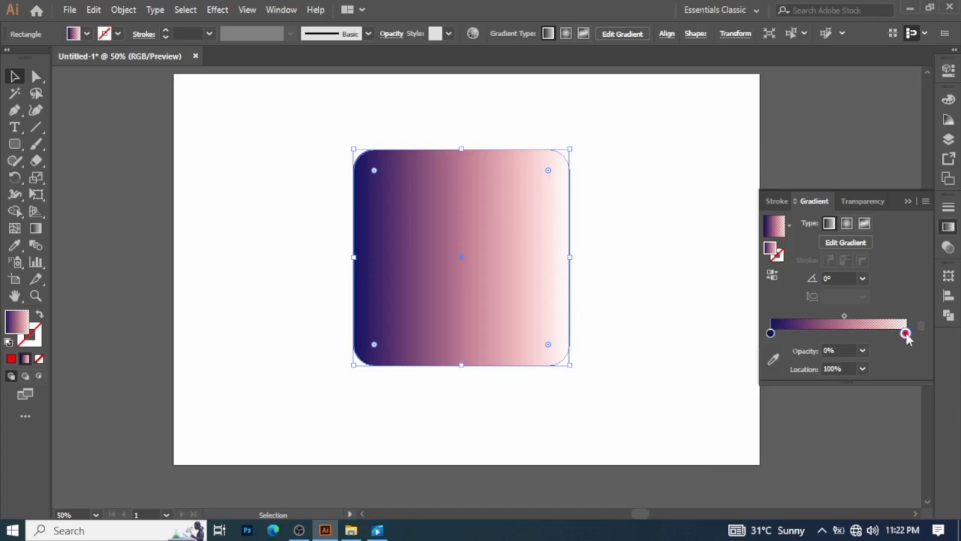
{"action": "double_click", "coordinate": [906, 333]}
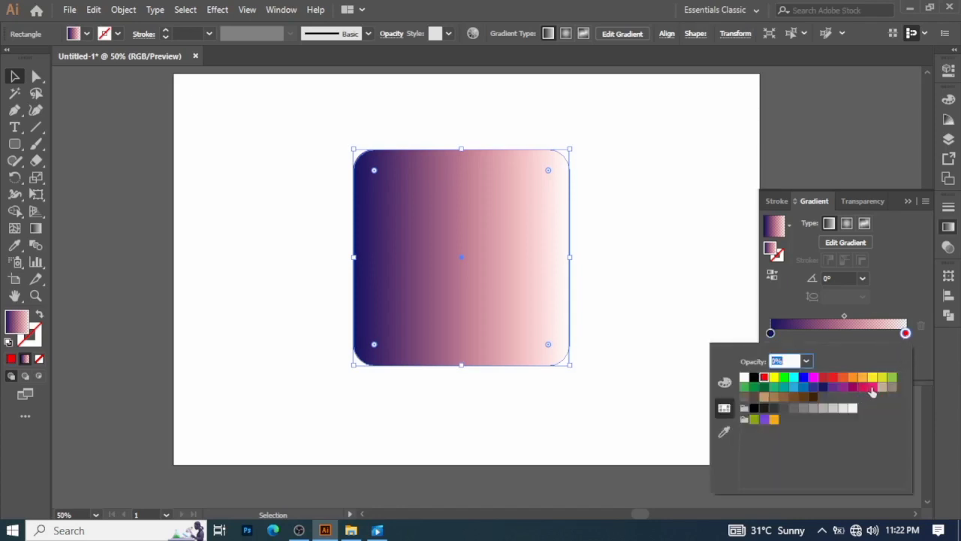
{"action": "left_click", "coordinate": [872, 388]}
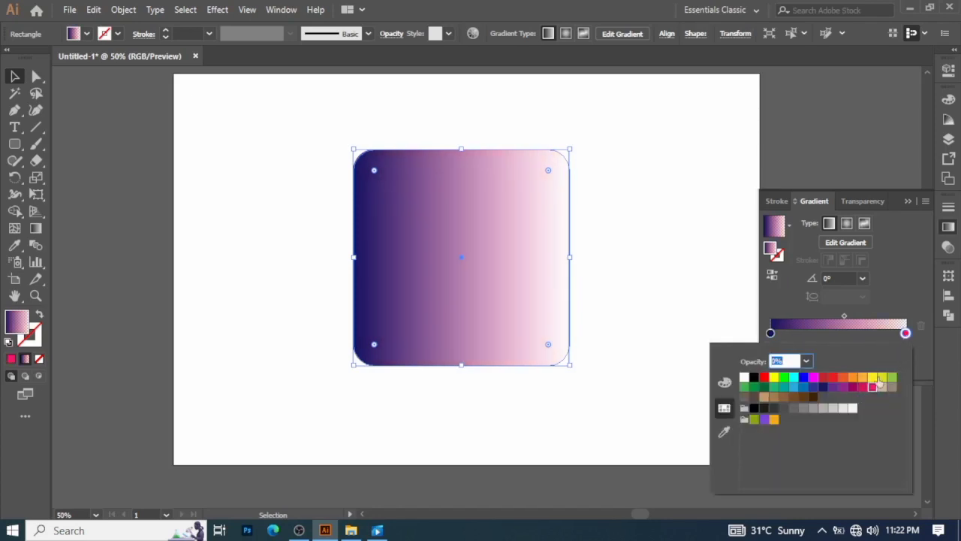
{"action": "left_click", "coordinate": [907, 335]}
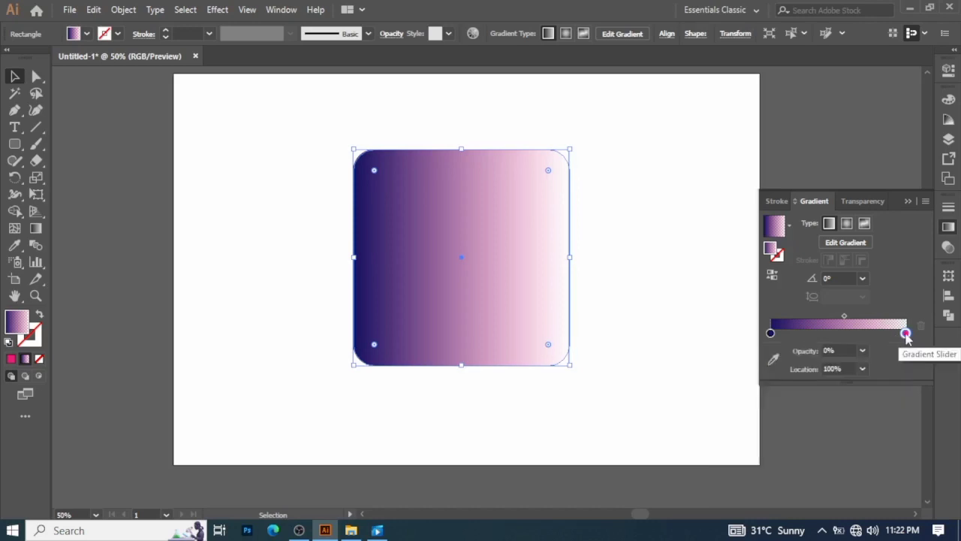
{"action": "left_click", "coordinate": [863, 350]}
{"action": "left_click", "coordinate": [877, 335]}
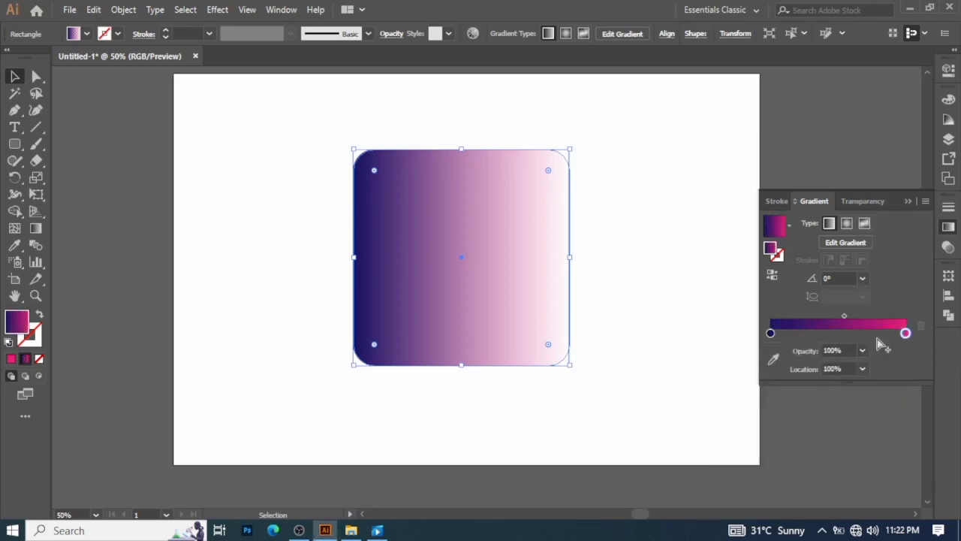
- Redirect the square's gradient vertically at -90°, from navy at the upper edge to pink at the lower edge, and deselect it
{"action": "left_click", "coordinate": [36, 230]}
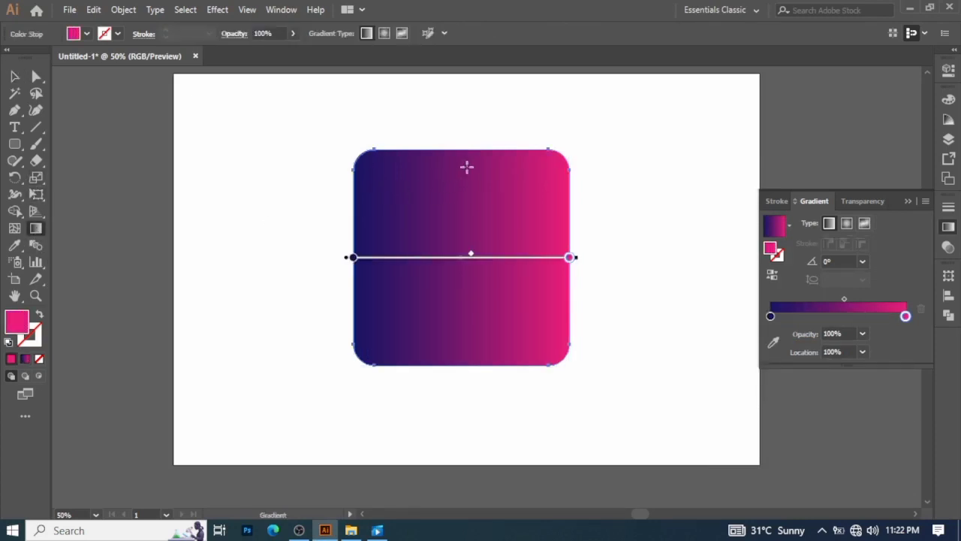
{"action": "left_click_drag", "start_coordinate": [468, 152], "coordinate": [467, 363]}
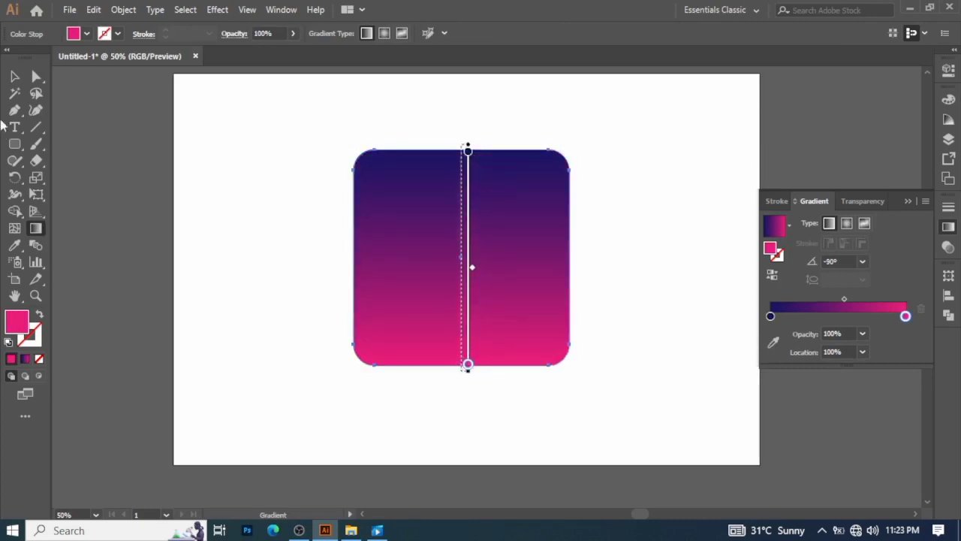
{"action": "left_click", "coordinate": [14, 78]}
{"action": "left_click", "coordinate": [288, 243]}
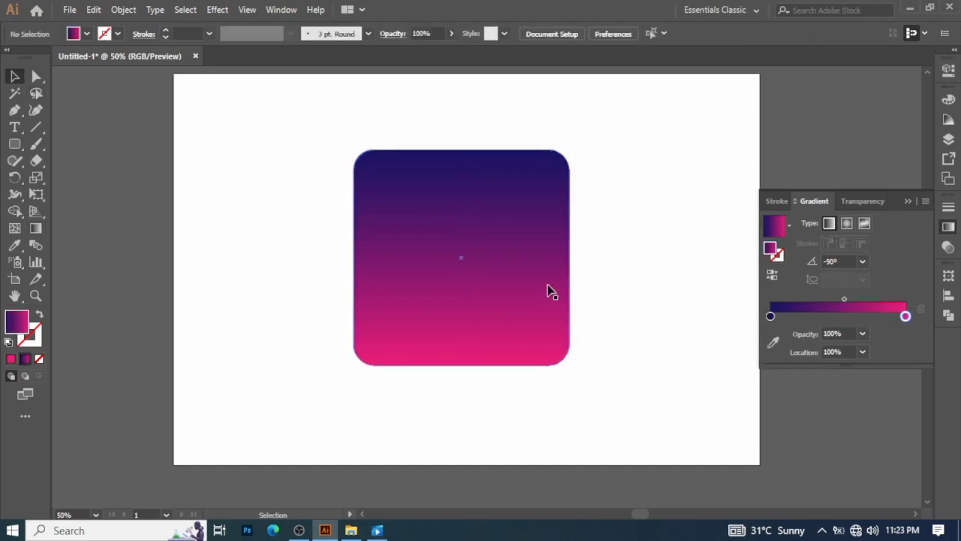
- Duplicate the gradient square beside the original on its left and change the copy's navy gradient stop to yellow
{"action": "left_click", "coordinate": [503, 270]}
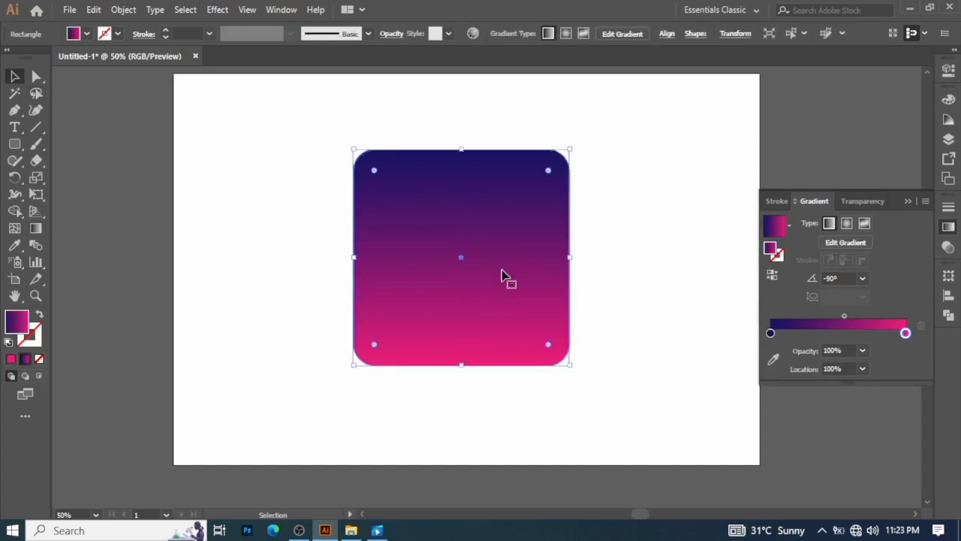
{"action": "left_click_drag", "start_coordinate": [503, 276], "coordinate": [281, 270]}
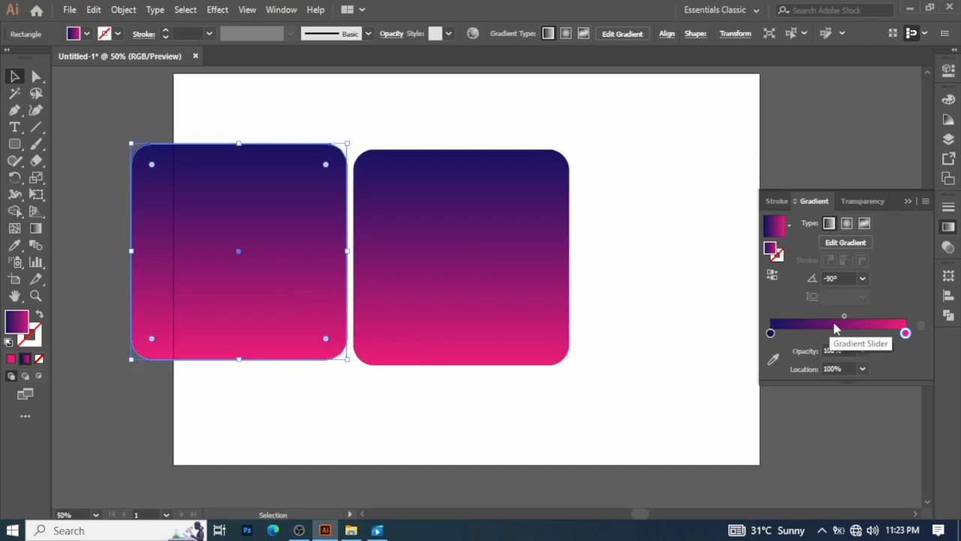
{"action": "left_click", "coordinate": [770, 333]}
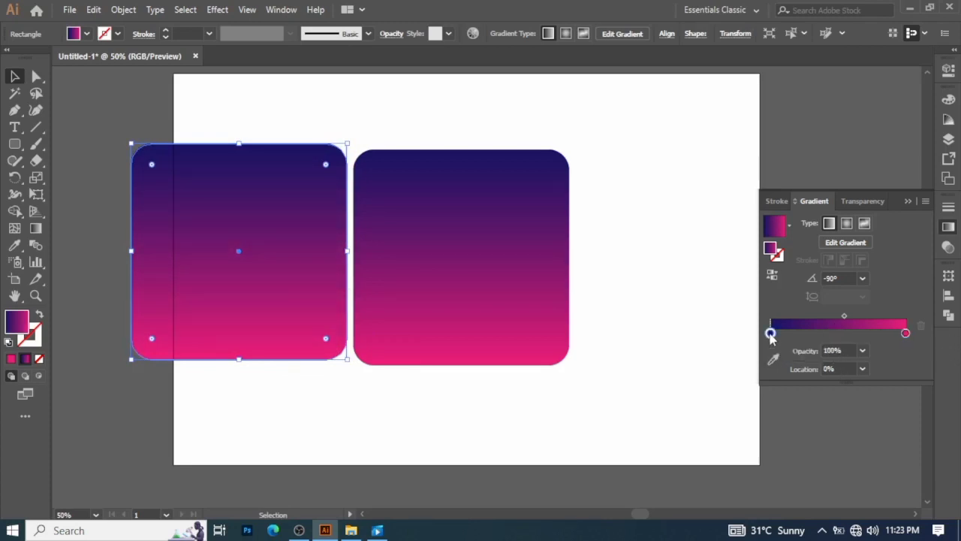
{"action": "double_click", "coordinate": [771, 334]}
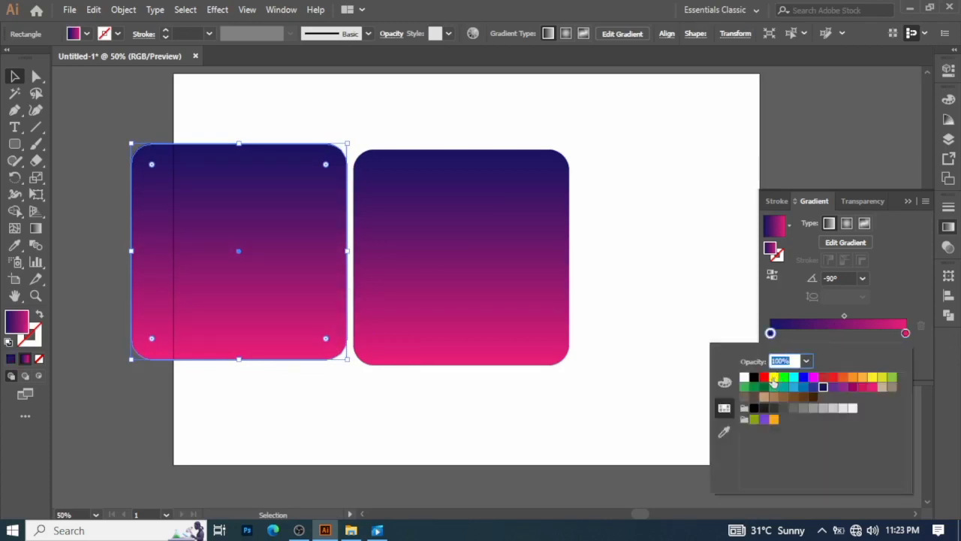
{"action": "left_click", "coordinate": [773, 378]}
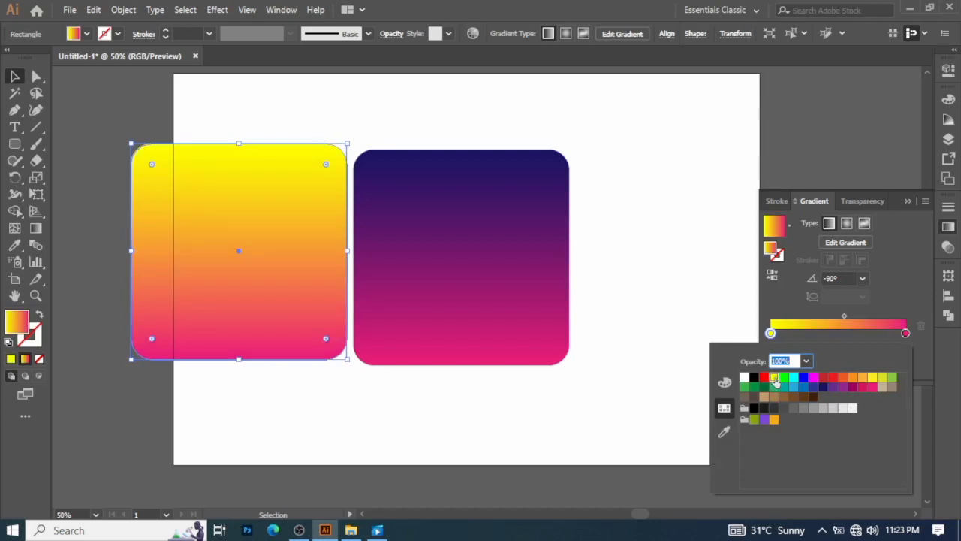
- Add an orange colour stop at about 50.77% of the copy's gradient and change the pink end stop to red
{"action": "left_click", "coordinate": [839, 335]}
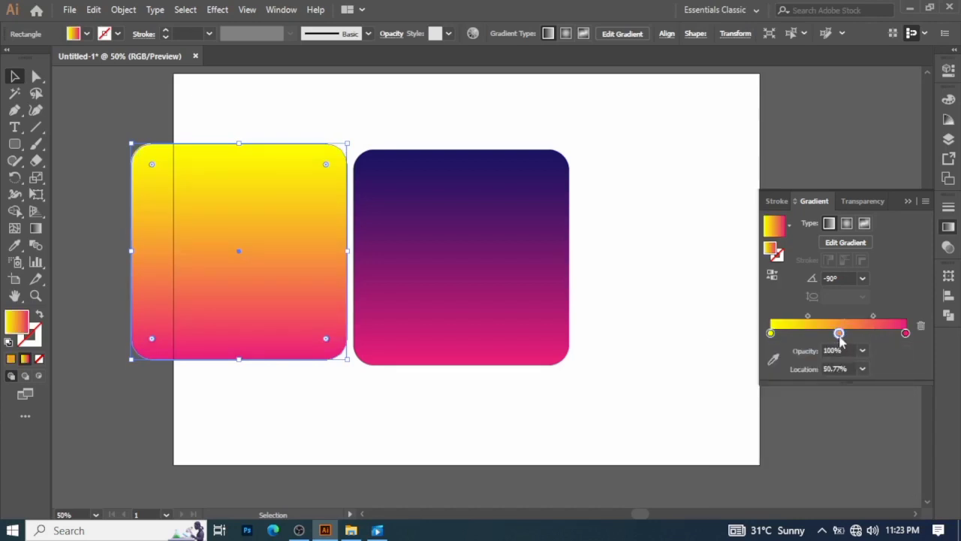
{"action": "double_click", "coordinate": [839, 334]}
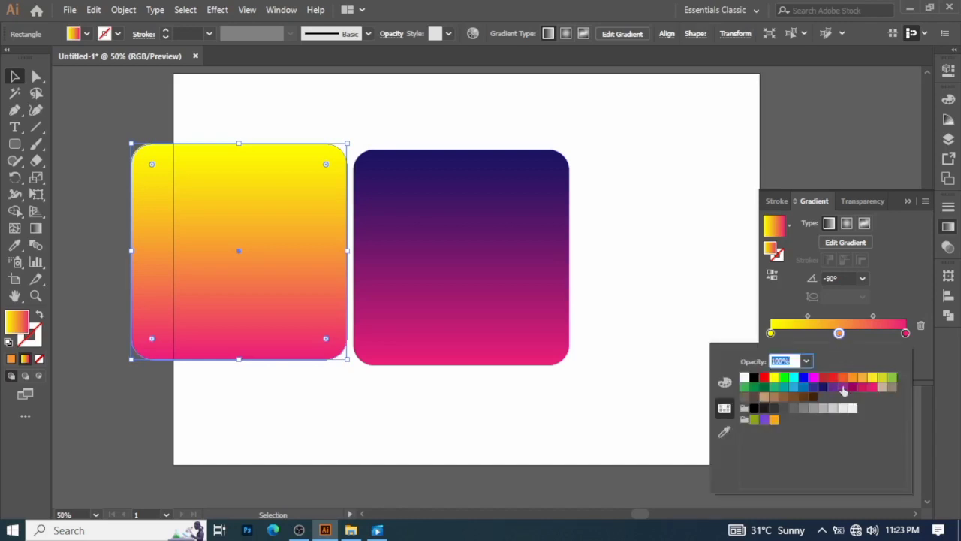
{"action": "left_click", "coordinate": [843, 377]}
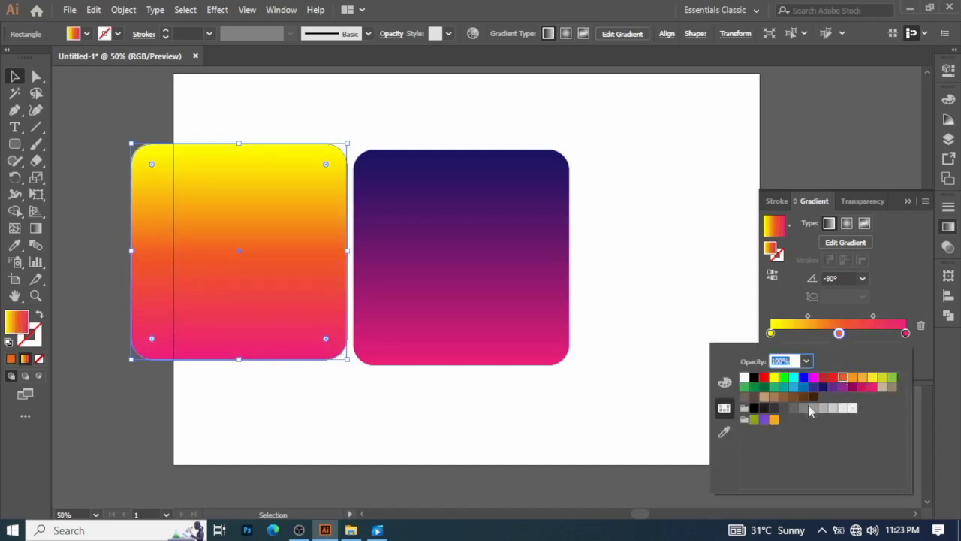
{"action": "left_click", "coordinate": [905, 334]}
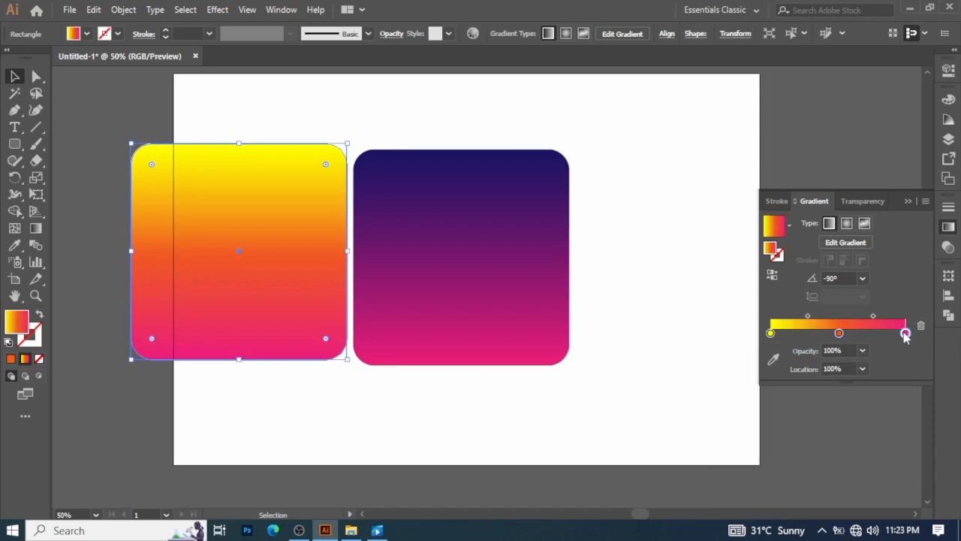
{"action": "double_click", "coordinate": [904, 334]}
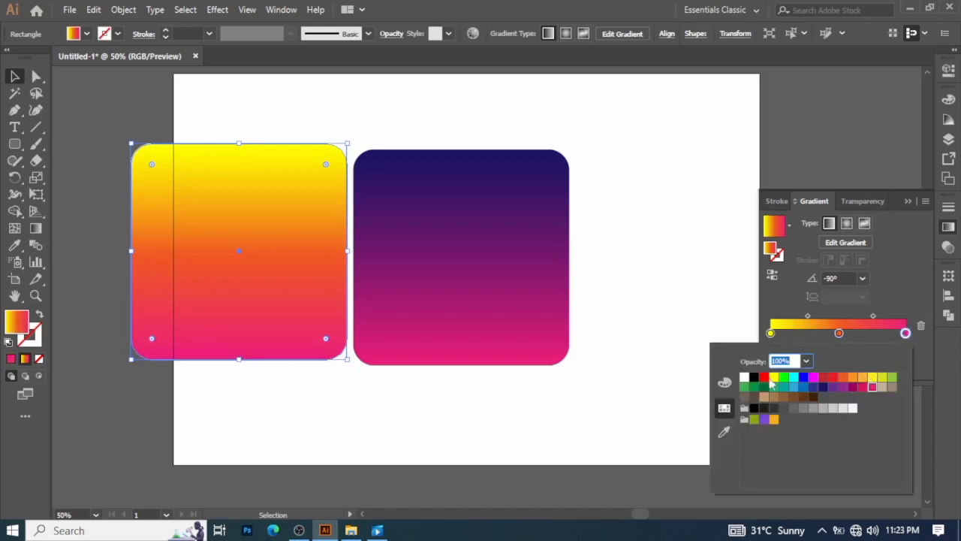
{"action": "left_click", "coordinate": [765, 379]}
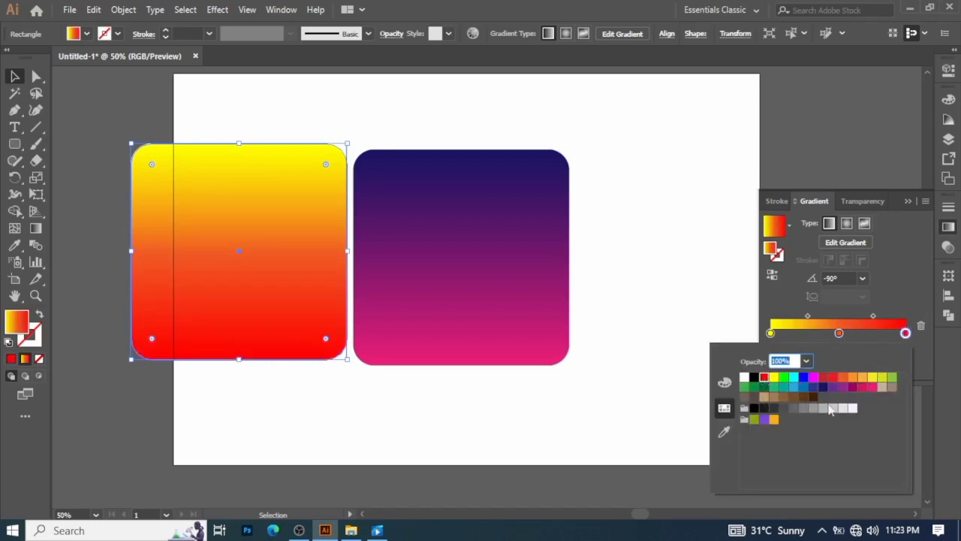
- Make the copy's gradient radial, running from its lower-left corner toward the upper right at about 50.1°
{"action": "left_click", "coordinate": [906, 335]}
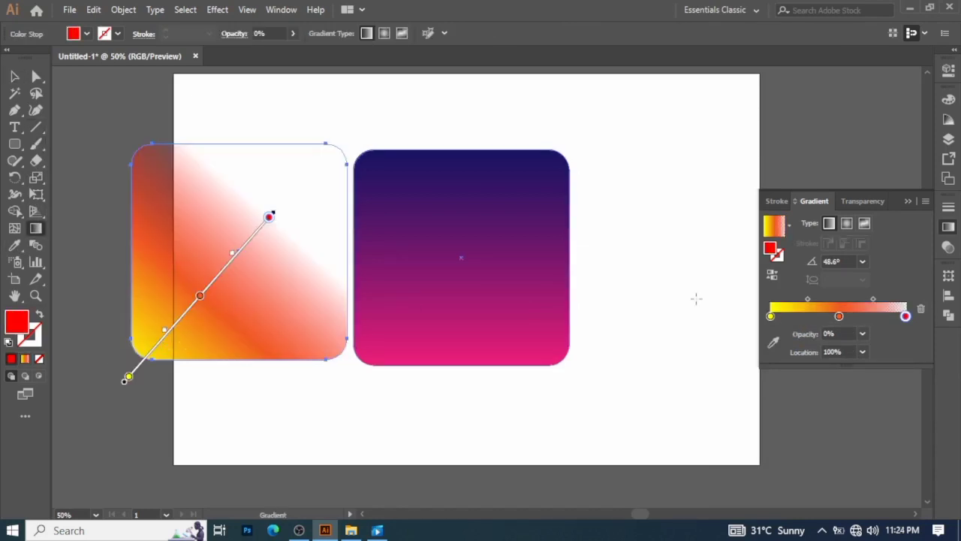
{"action": "left_click", "coordinate": [847, 224]}
{"action": "left_click_drag", "start_coordinate": [124, 363], "coordinate": [269, 190]}
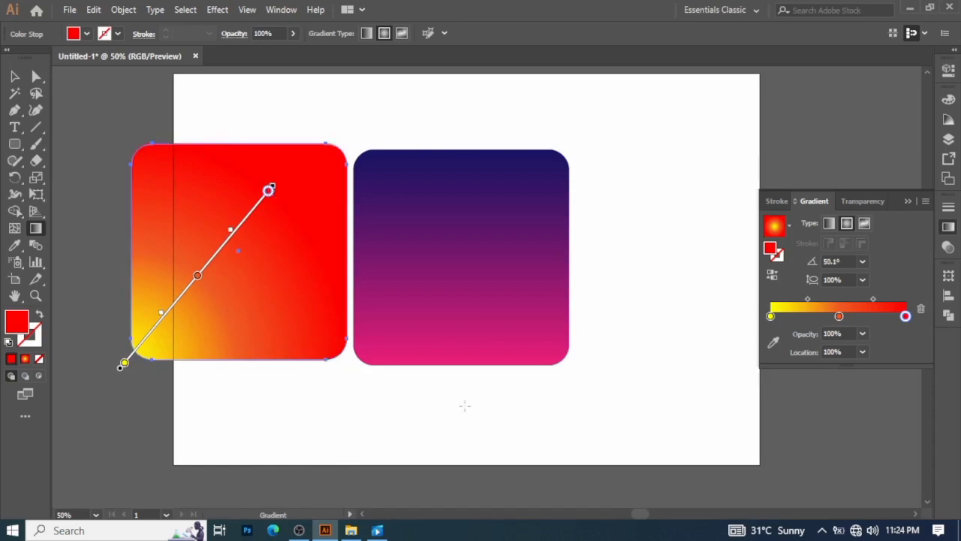
- Set the red end stop's opacity to 0% and move the copy exactly over the navy-to-pink square
{"action": "left_click", "coordinate": [907, 320]}
{"action": "left_click", "coordinate": [863, 333]}
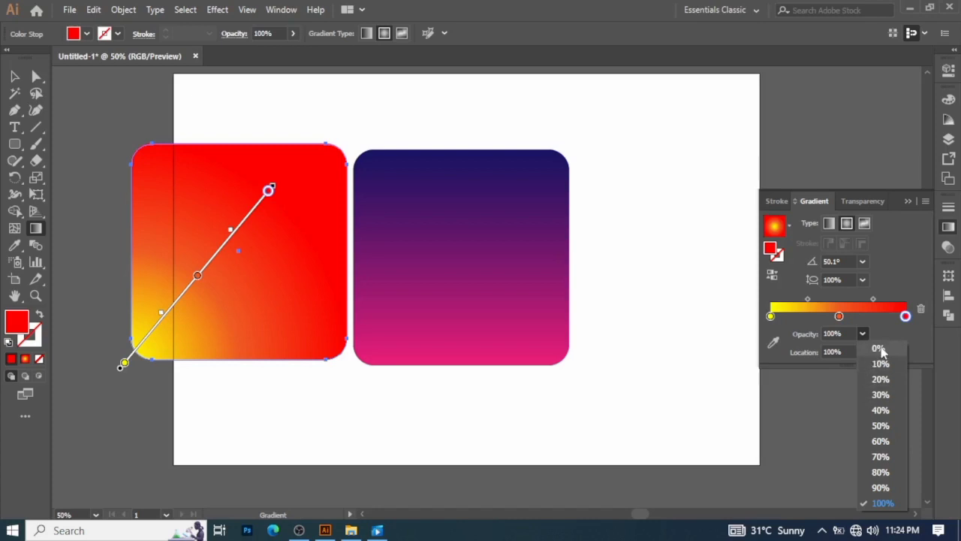
{"action": "left_click", "coordinate": [878, 348]}
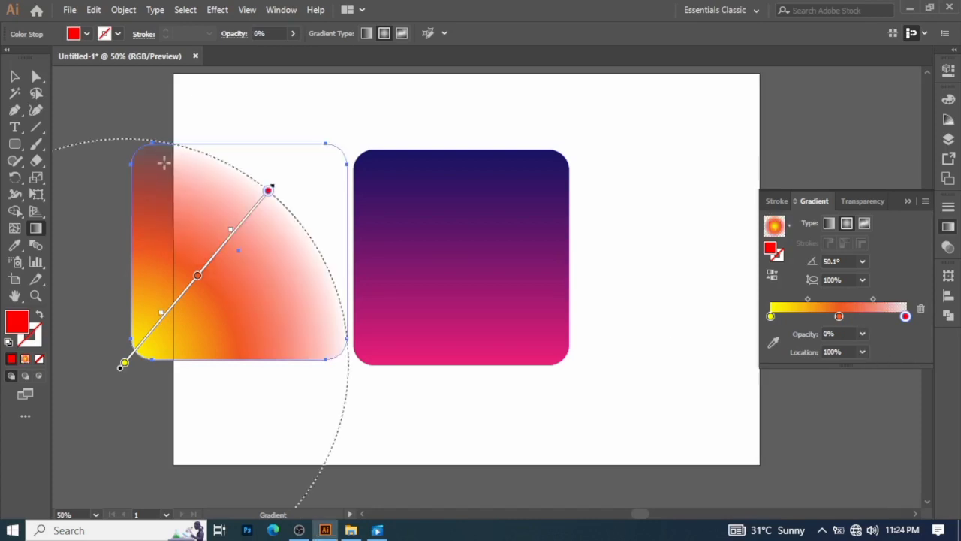
{"action": "left_click", "coordinate": [15, 76]}
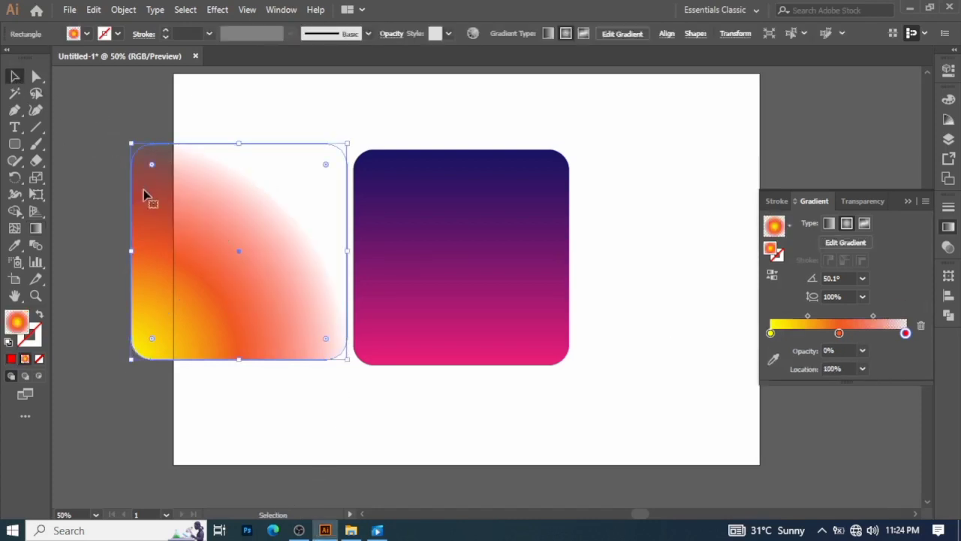
{"action": "left_click_drag", "start_coordinate": [165, 240], "coordinate": [386, 243]}
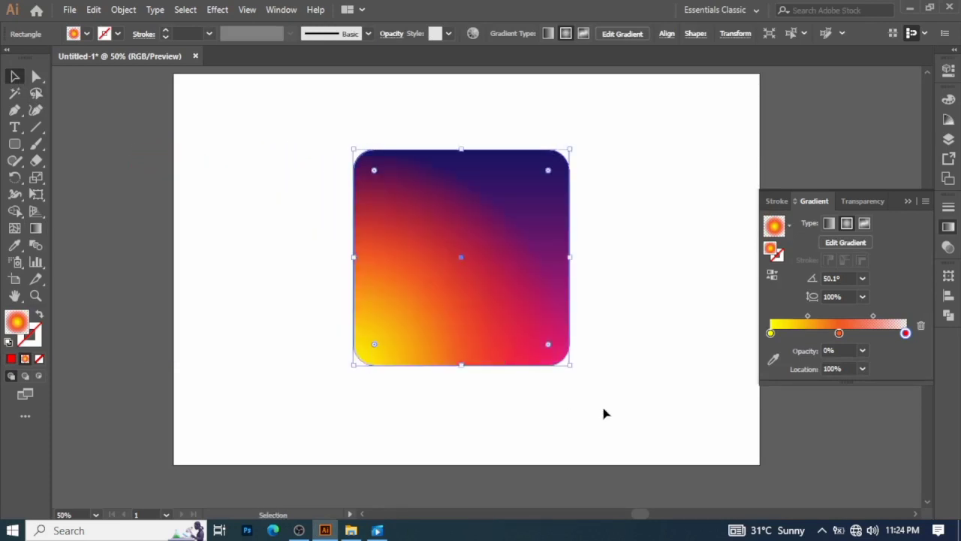
- Centre both stacked gradient squares horizontally and vertically on the artboard
{"action": "left_click_drag", "start_coordinate": [302, 111], "coordinate": [658, 432]}
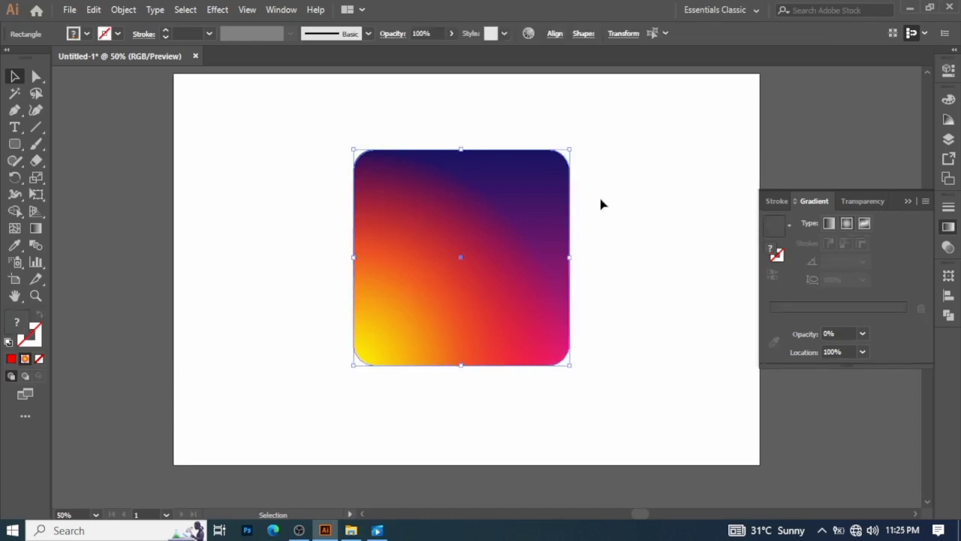
{"action": "left_click", "coordinate": [554, 34]}
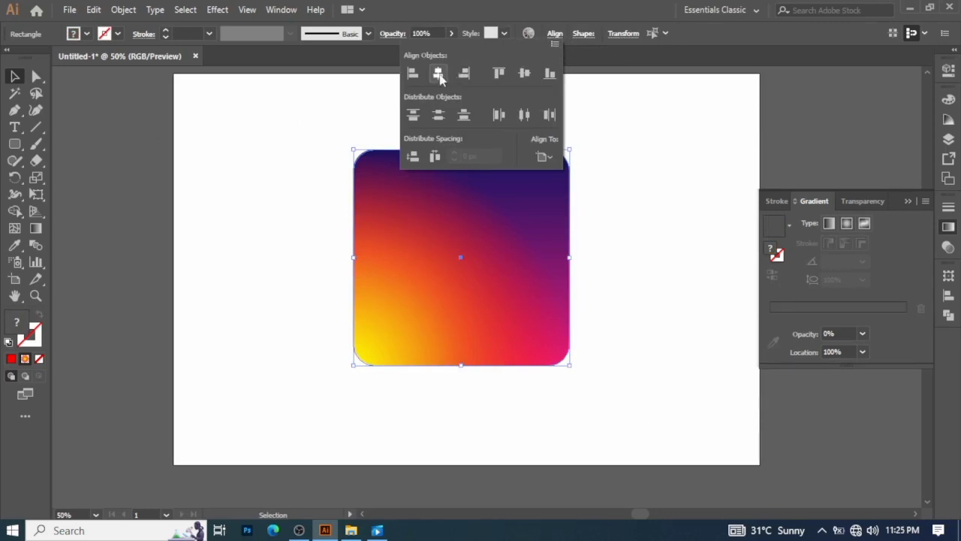
{"action": "left_click", "coordinate": [438, 74]}
{"action": "left_click", "coordinate": [525, 74]}
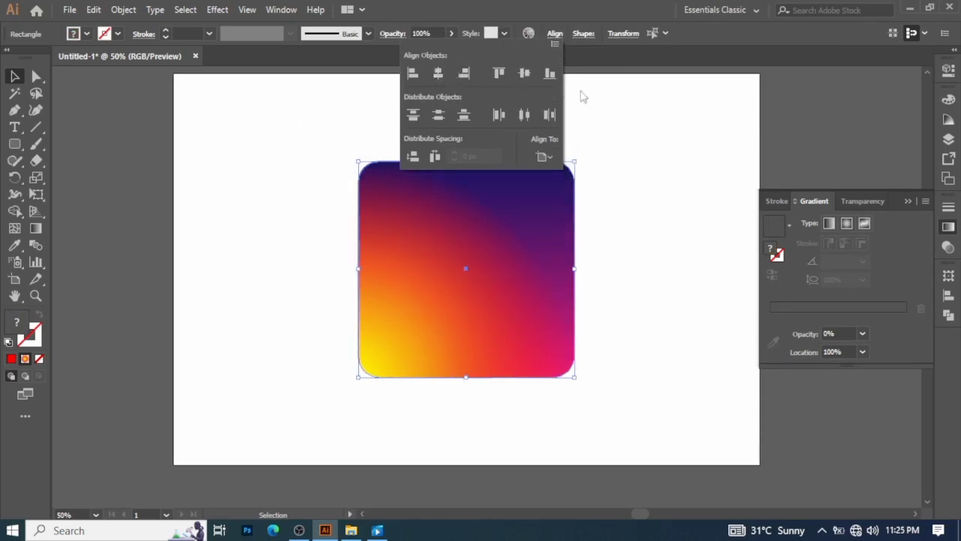
{"action": "left_click", "coordinate": [633, 126]}
{"action": "left_click", "coordinate": [627, 139]}
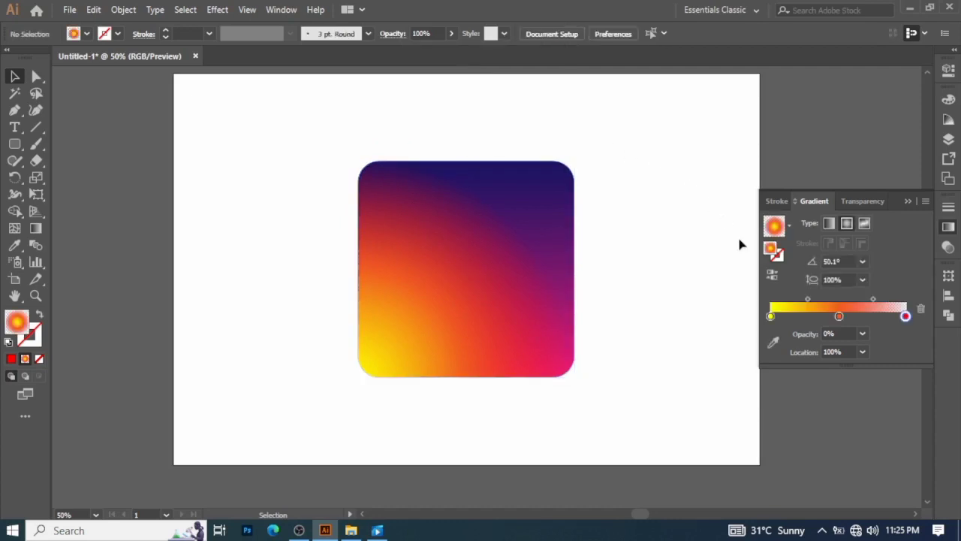
- On the radial-gradient square, move the orange stop closer to yellow and set the midpoint between them to 54.56%
{"action": "left_click", "coordinate": [480, 324]}
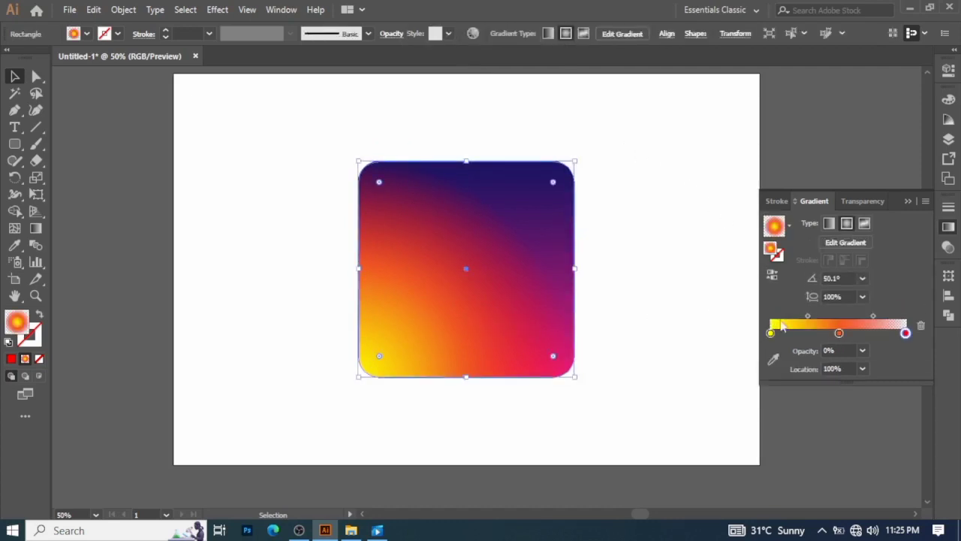
{"action": "left_click", "coordinate": [838, 333]}
{"action": "left_click_drag", "start_coordinate": [839, 332], "coordinate": [794, 317]}
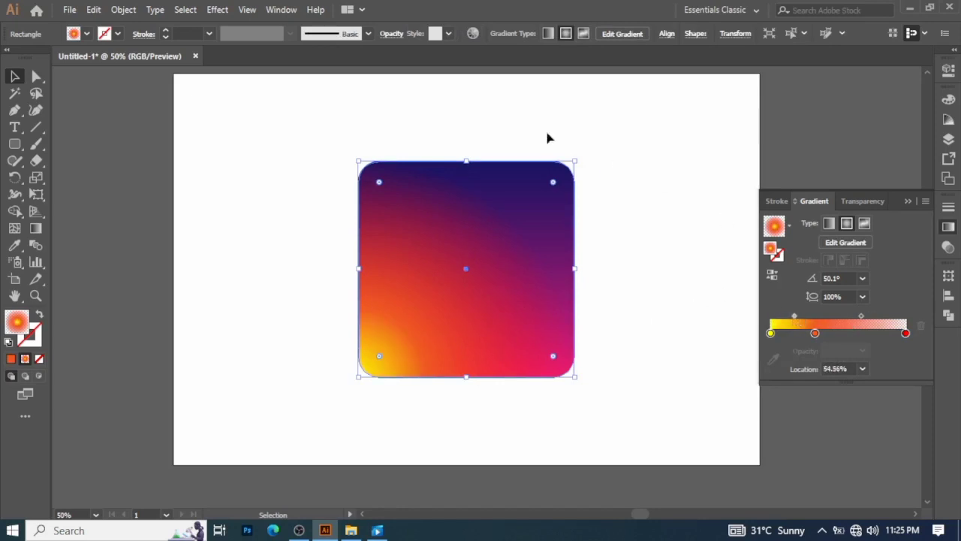
{"action": "left_click", "coordinate": [15, 76]}
{"action": "left_click", "coordinate": [115, 176]}
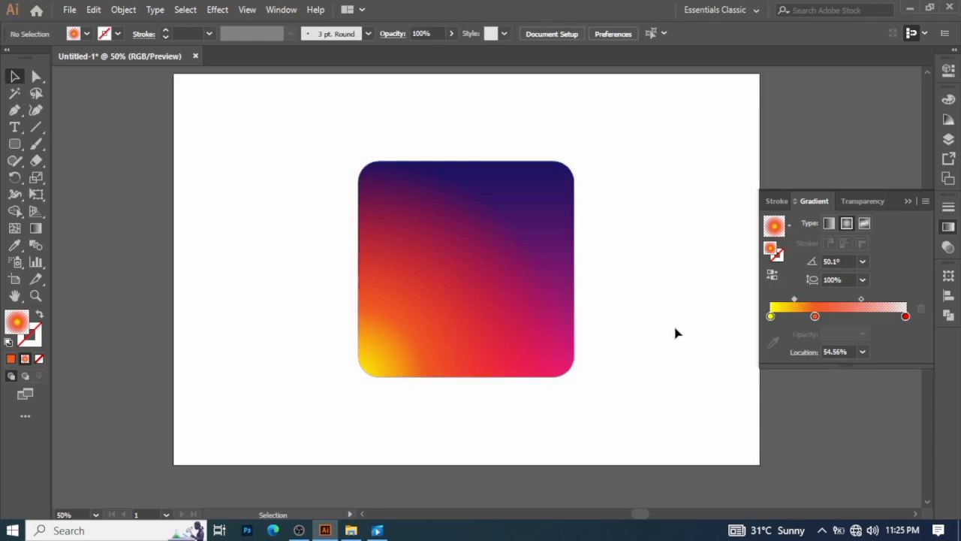
- Duplicate the radial-gradient square beside the original on its left, and swap the copy's fill and stroke so it has no fill
{"action": "left_click", "coordinate": [452, 269]}
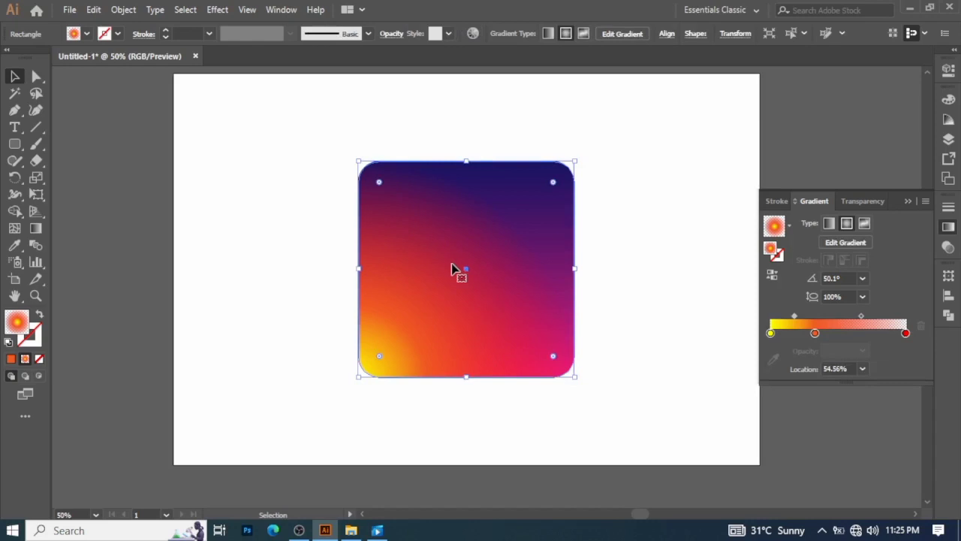
{"action": "left_click_drag", "start_coordinate": [455, 268], "coordinate": [226, 266]}
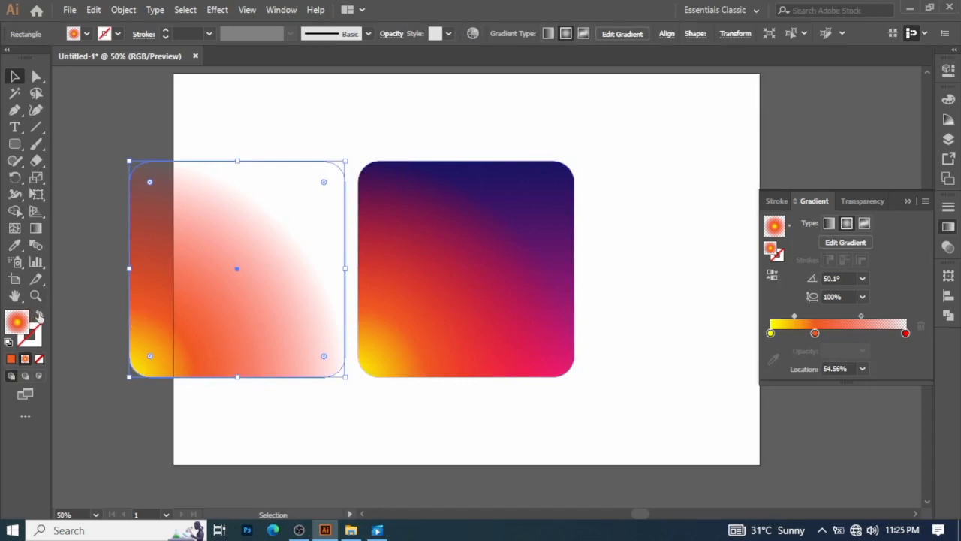
{"action": "left_click", "coordinate": [40, 315]}
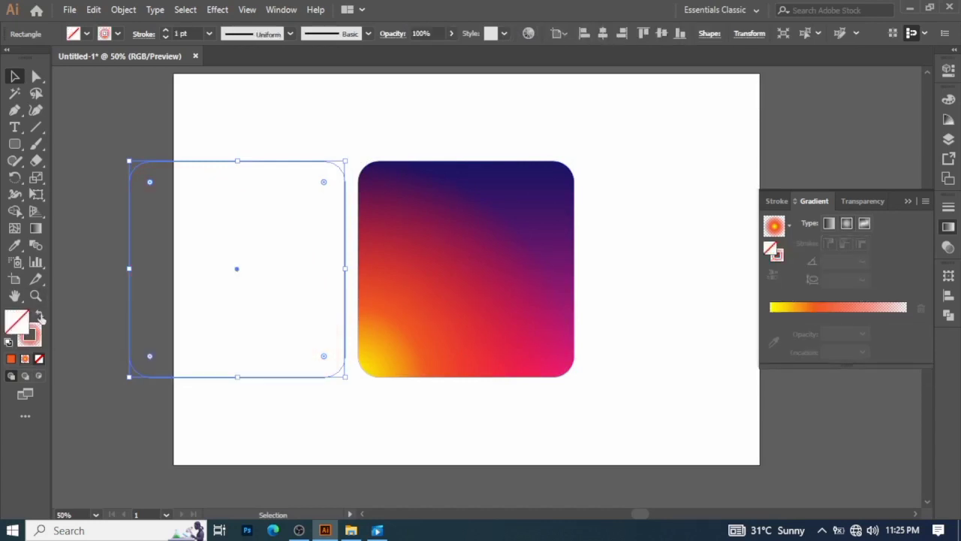
{"action": "left_click", "coordinate": [11, 359]}
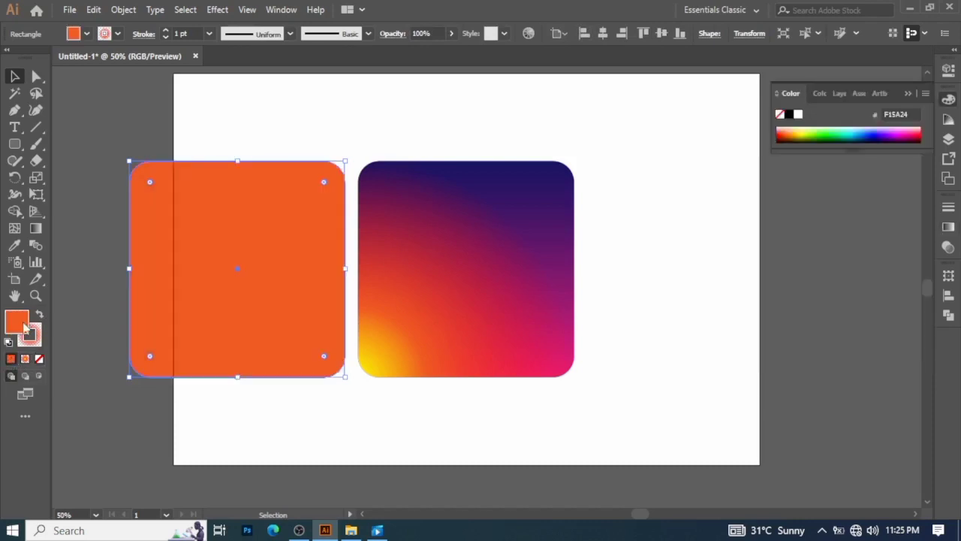
{"action": "left_click", "coordinate": [39, 359]}
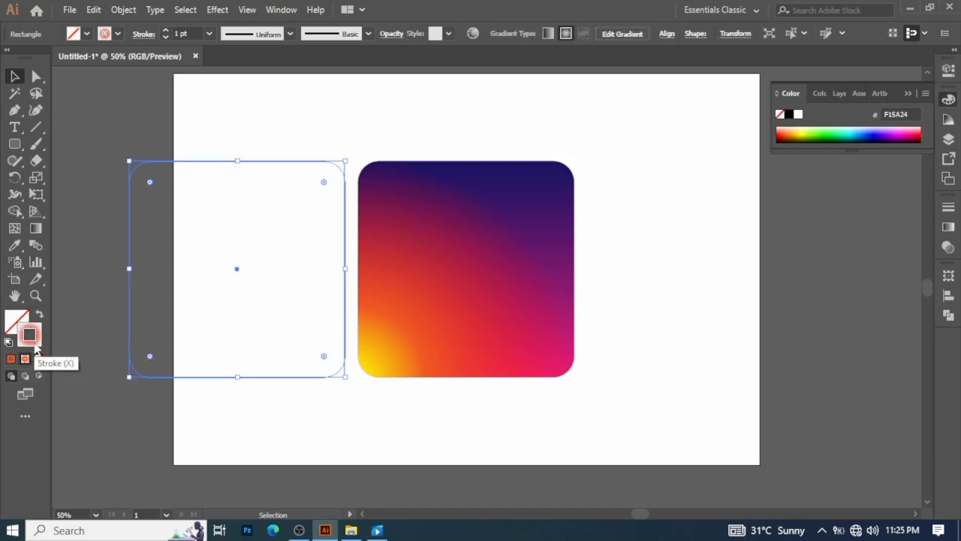
- Give the unfilled copy a white stroke with a weight of 22 pt
{"action": "left_click", "coordinate": [118, 34]}
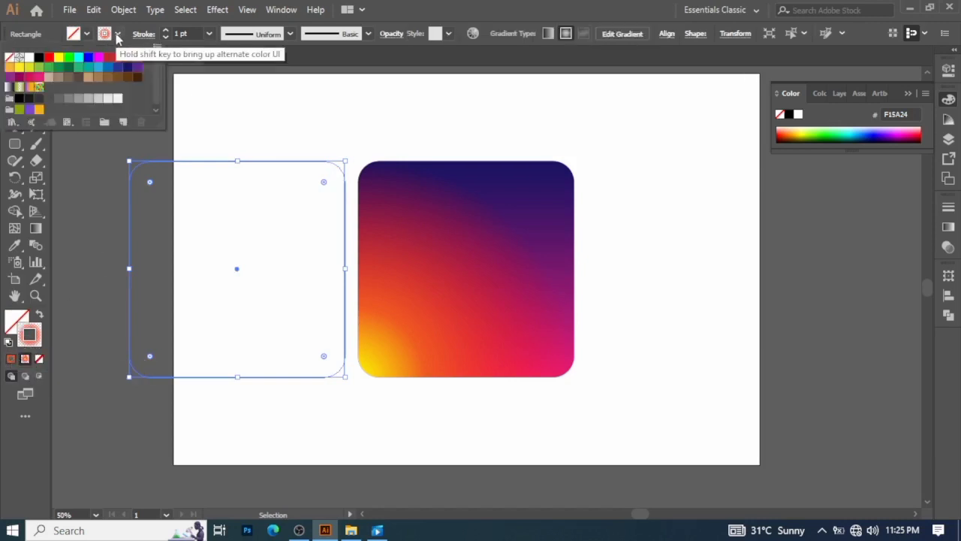
{"action": "left_click", "coordinate": [29, 59]}
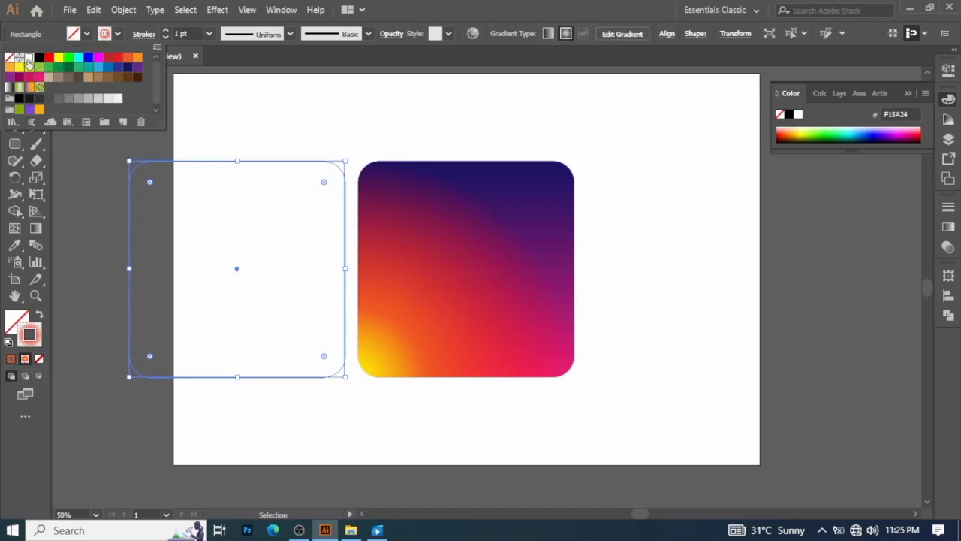
{"action": "left_click", "coordinate": [167, 30]}
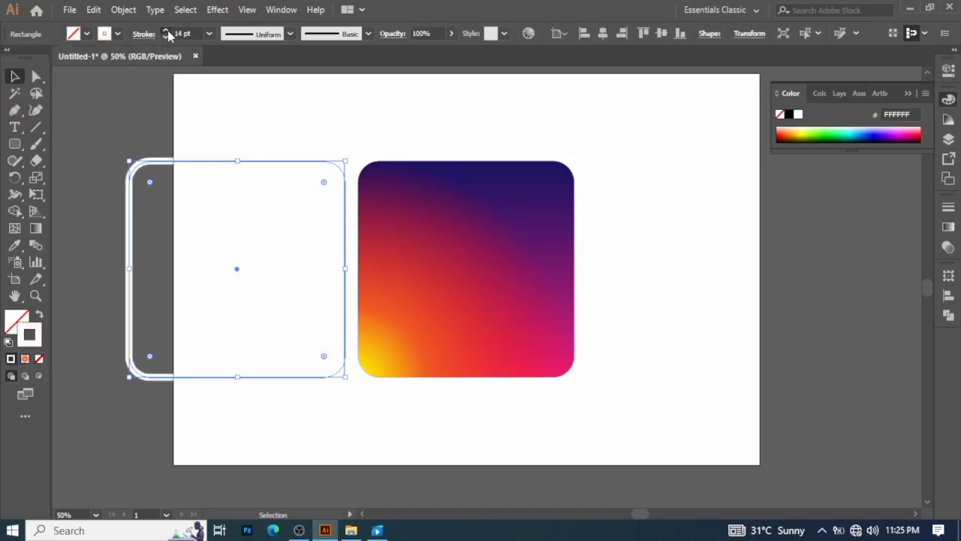
{"action": "left_click", "coordinate": [167, 30]}
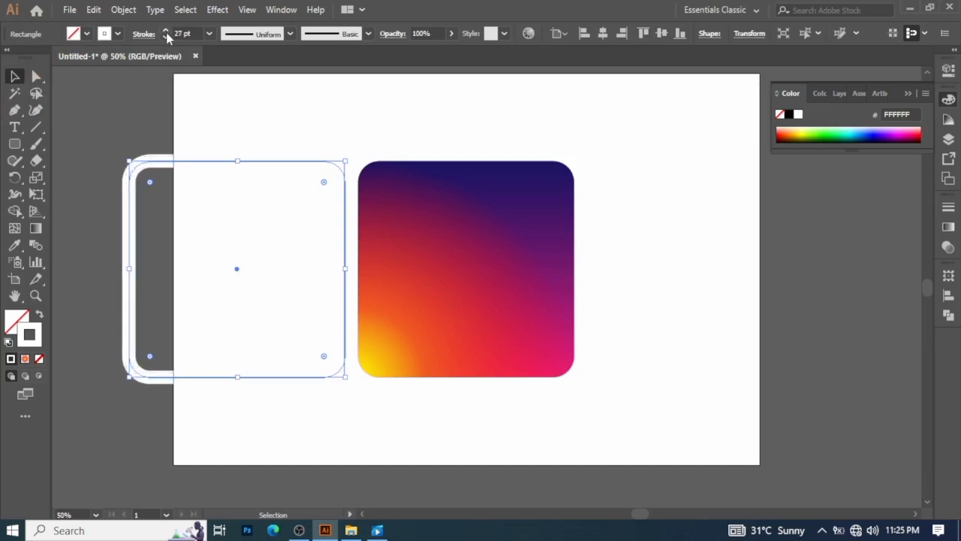
{"action": "left_click", "coordinate": [166, 37]}
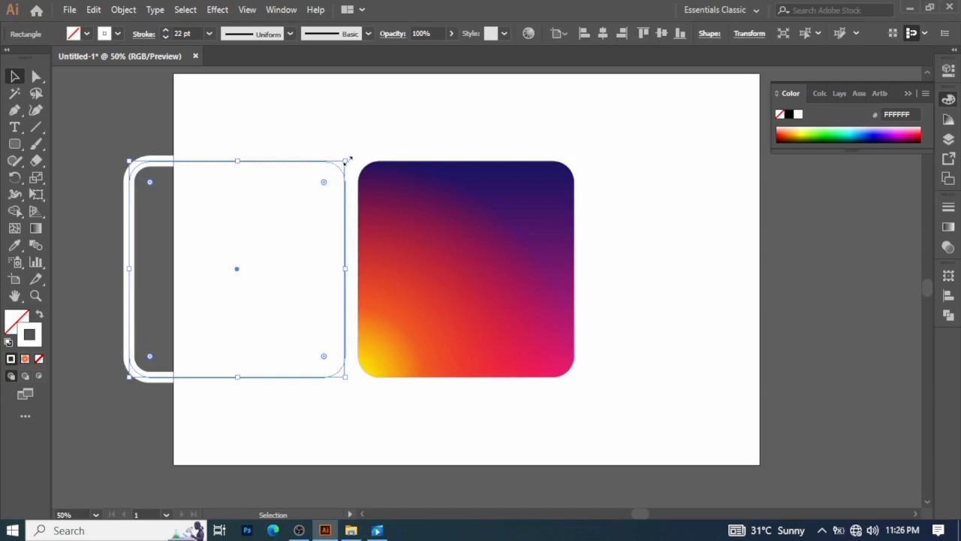
- Scale the white outline down proportionally from its centre and centre it horizontally and vertically with the gradient squares
{"action": "left_click_drag", "start_coordinate": [347, 160], "coordinate": [313, 193]}
{"action": "left_click_drag", "start_coordinate": [157, 145], "coordinate": [651, 380]}
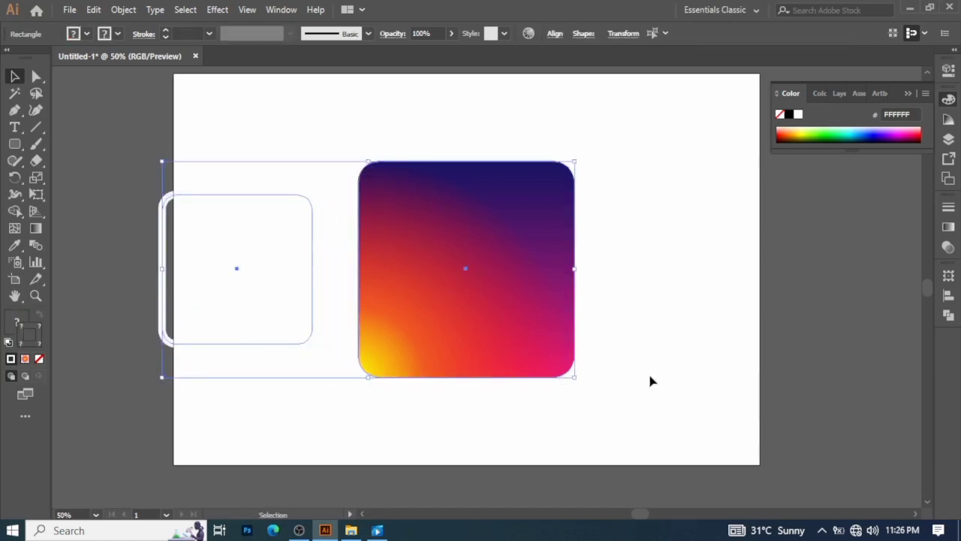
{"action": "left_click", "coordinate": [555, 35]}
{"action": "left_click", "coordinate": [439, 77]}
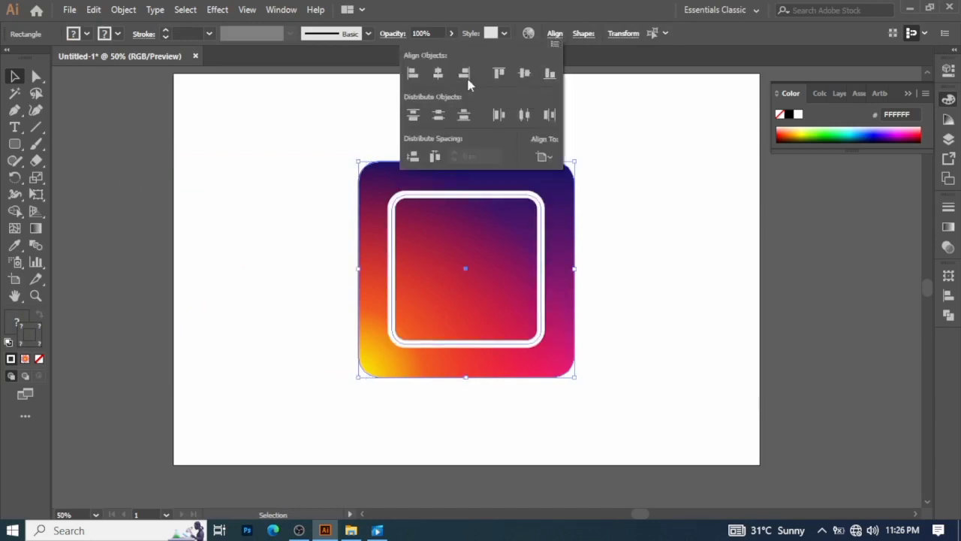
{"action": "left_click", "coordinate": [525, 74]}
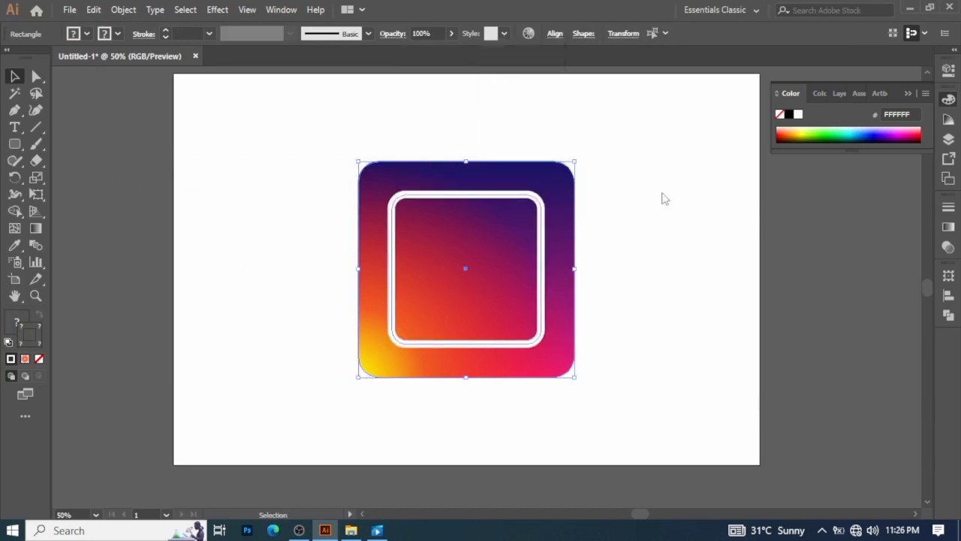
{"action": "left_click", "coordinate": [648, 242]}
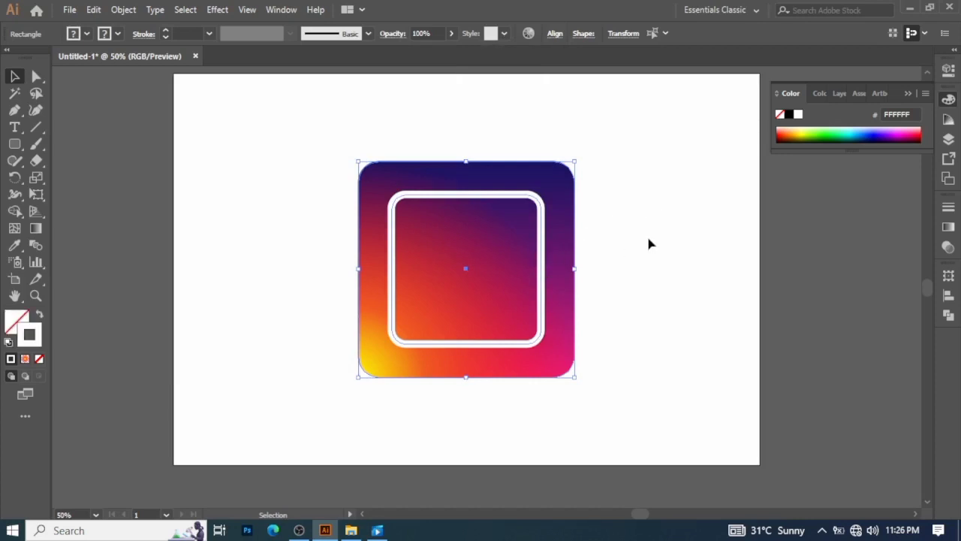
- Enlarge the white rounded-square outline slightly from its centre, keeping its proportions
{"action": "left_click", "coordinate": [545, 278]}
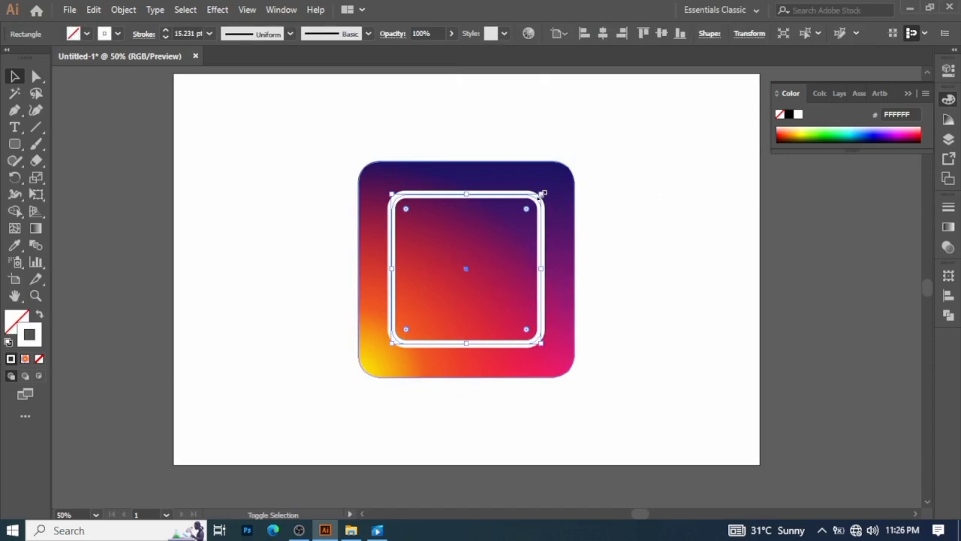
{"action": "left_click_drag", "start_coordinate": [542, 193], "coordinate": [553, 184]}
{"action": "left_click", "coordinate": [673, 229]}
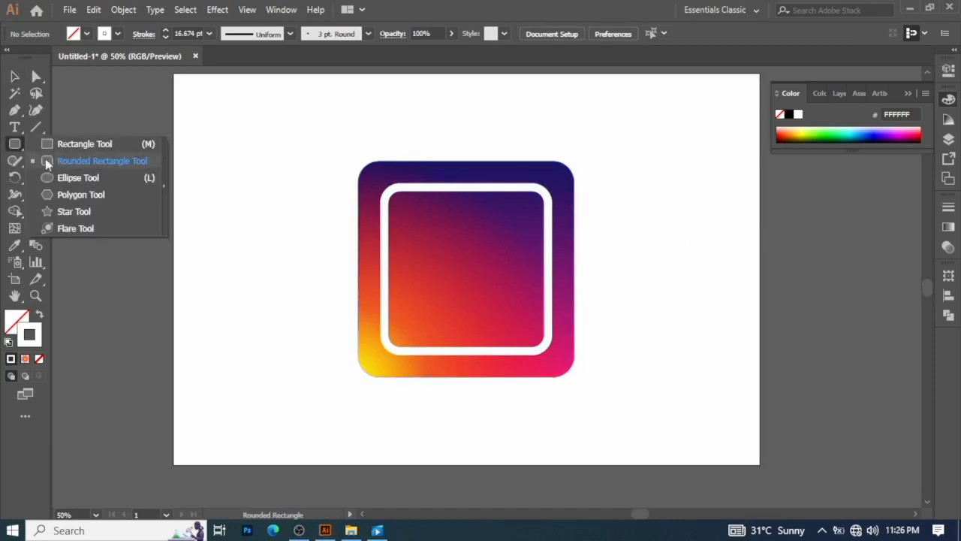
- Draw an unfilled circle with a 16.674 pt white stroke from the centre of the rounded-square outline
{"action": "left_click", "coordinate": [67, 177]}
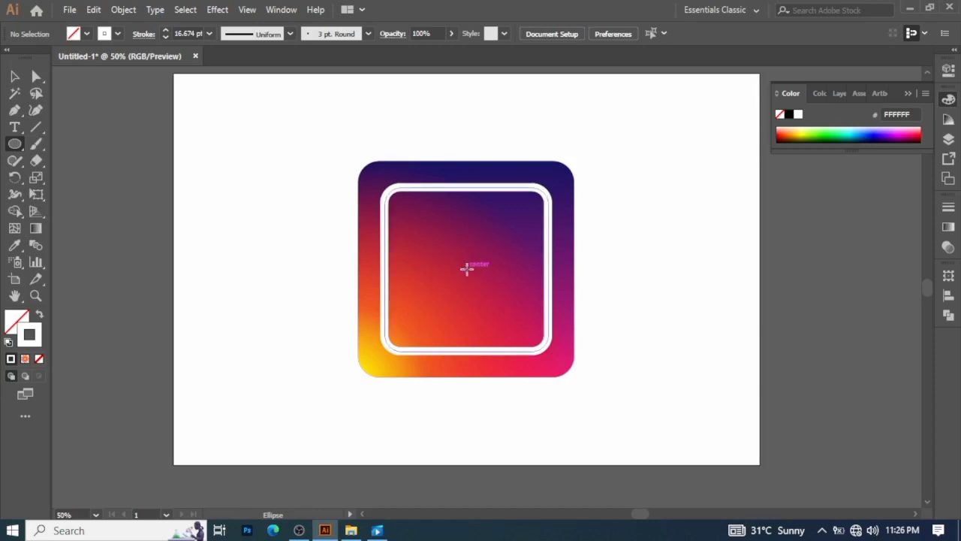
{"action": "left_click_drag", "start_coordinate": [466, 268], "coordinate": [517, 231]}
{"action": "left_click_drag", "start_coordinate": [577, 262], "coordinate": [578, 263]}
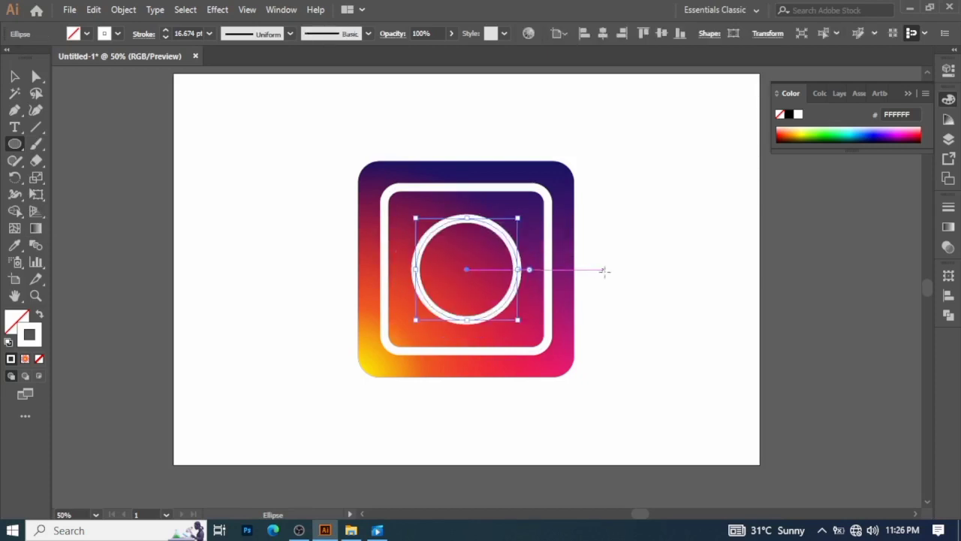
{"action": "left_click", "coordinate": [15, 77]}
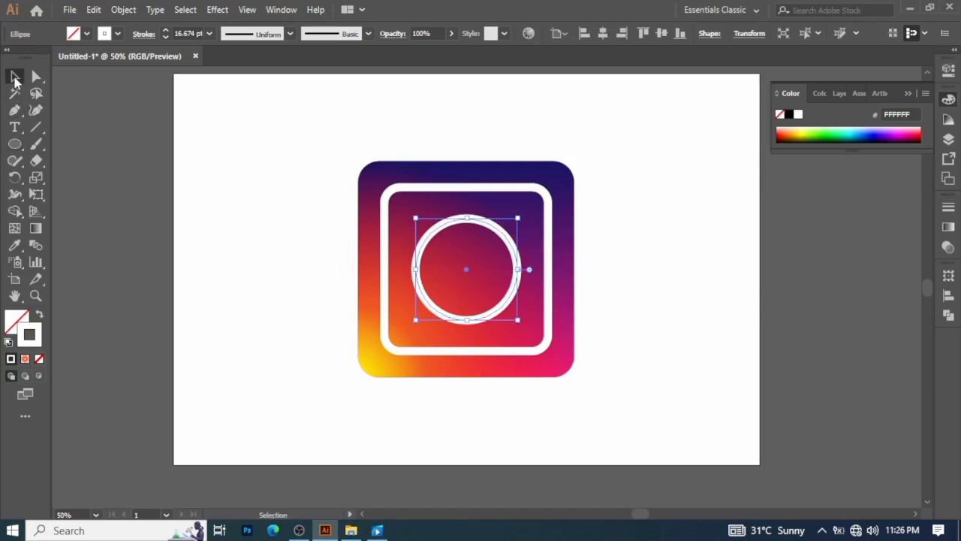
{"action": "left_click", "coordinate": [162, 231]}
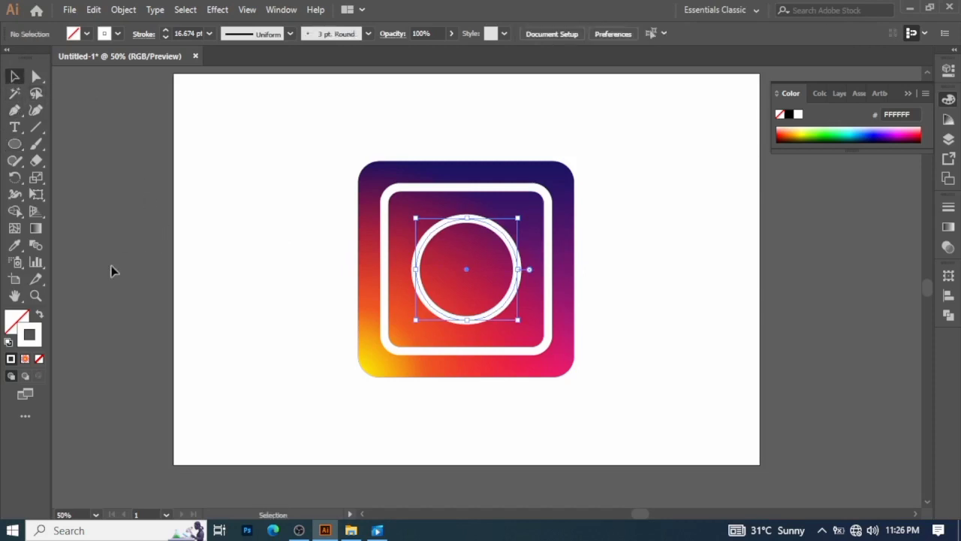
- Draw a small white filled circle without a stroke in the outline's upper-right corner and shift it slightly left
{"action": "left_click", "coordinate": [41, 317]}
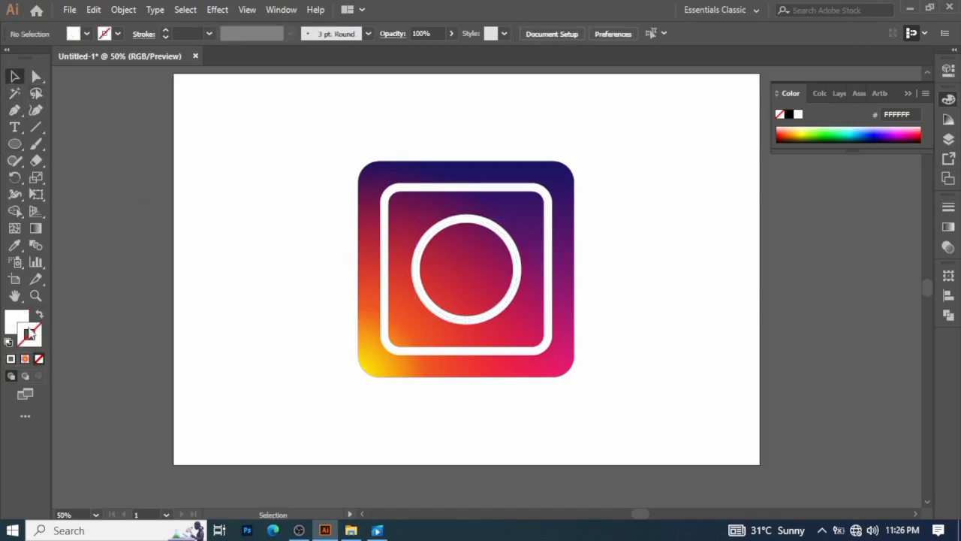
{"action": "left_click", "coordinate": [15, 143]}
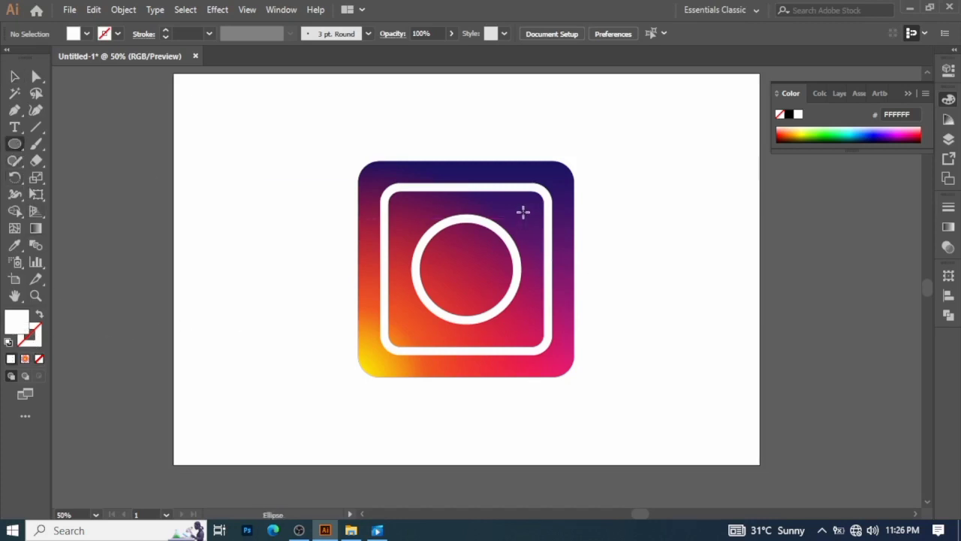
{"action": "left_click_drag", "start_coordinate": [525, 212], "coordinate": [539, 220]}
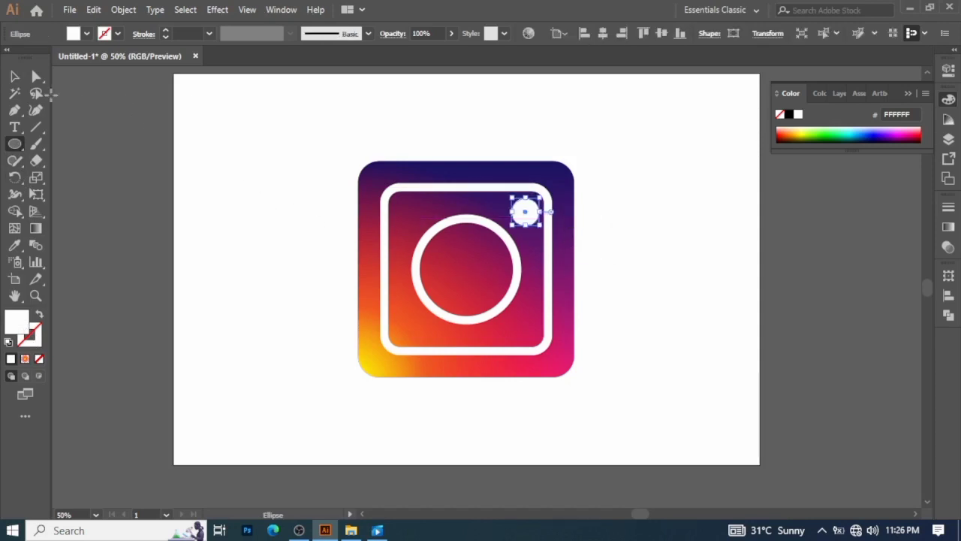
{"action": "left_click", "coordinate": [14, 75]}
{"action": "left_click", "coordinate": [693, 276]}
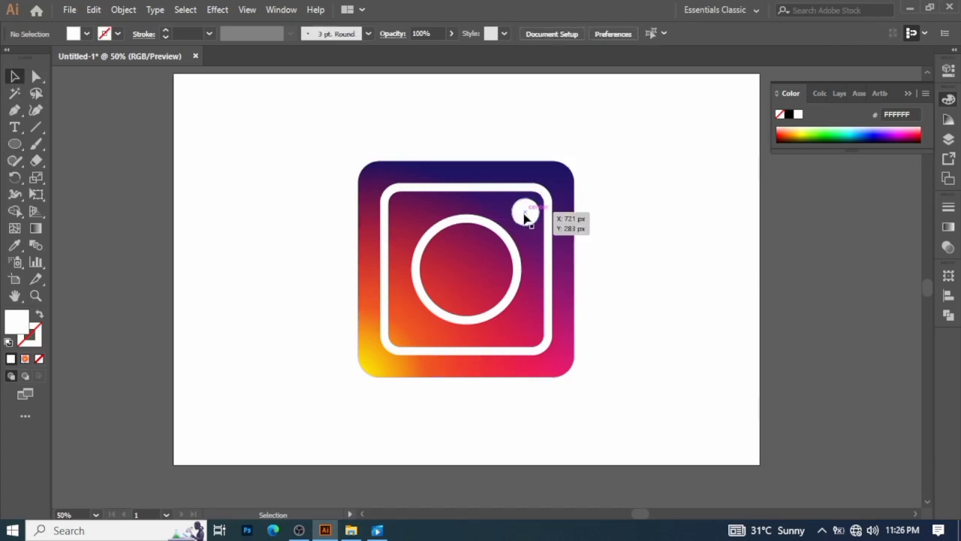
{"action": "left_click_drag", "start_coordinate": [527, 214], "coordinate": [521, 211]}
{"action": "left_click", "coordinate": [657, 268]}
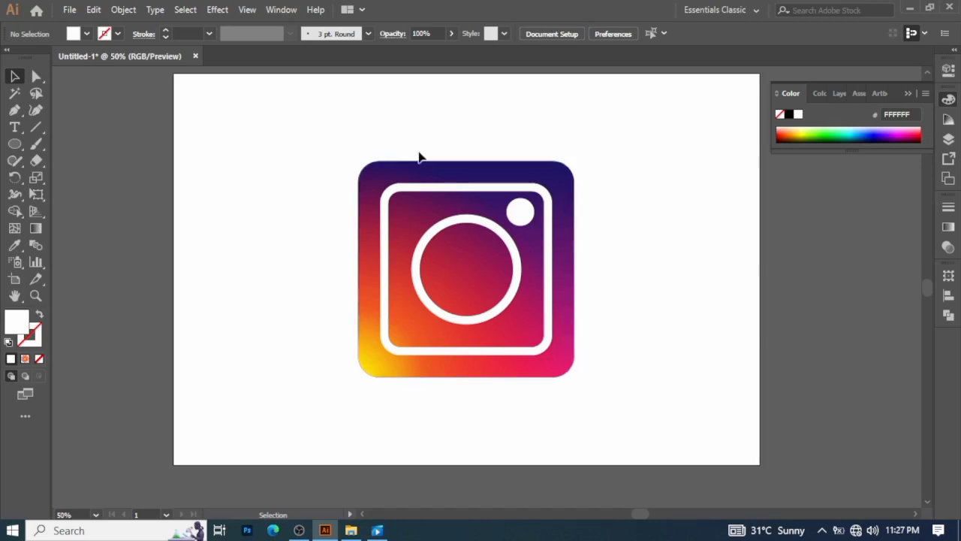
- Expand the fill and stroke of the central ring and the white rounded-square outline
{"action": "left_click_drag", "start_coordinate": [331, 136], "coordinate": [629, 408]}
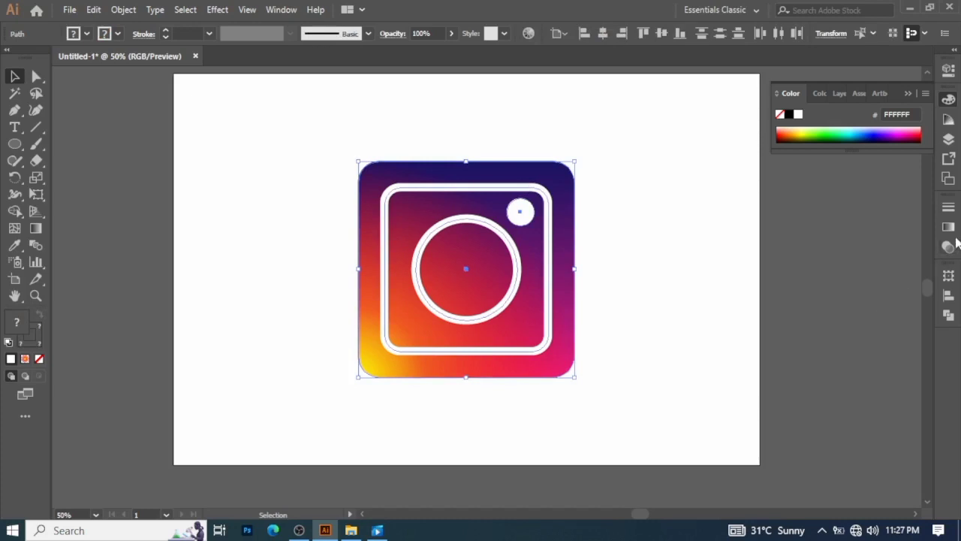
{"action": "left_click", "coordinate": [948, 314]}
{"action": "left_click", "coordinate": [661, 292]}
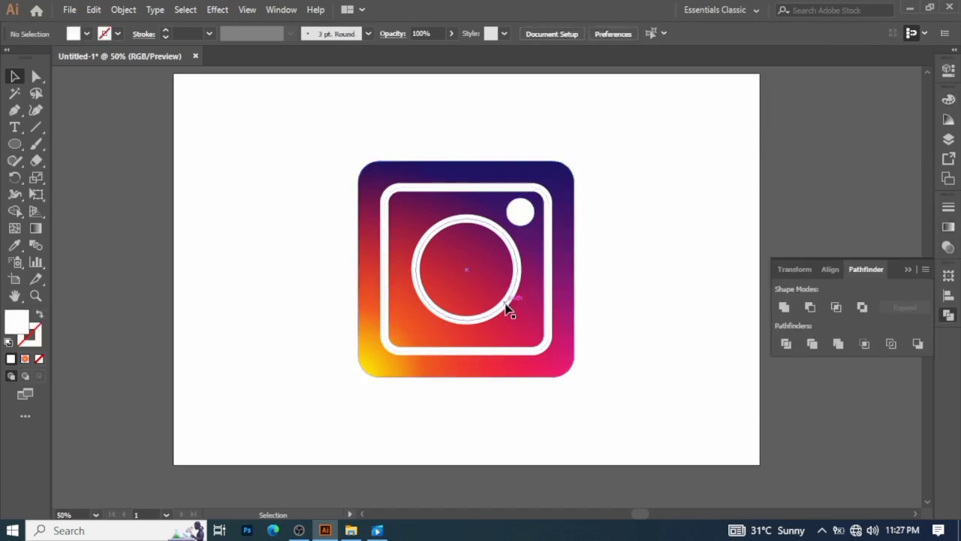
{"action": "left_click", "coordinate": [508, 308]}
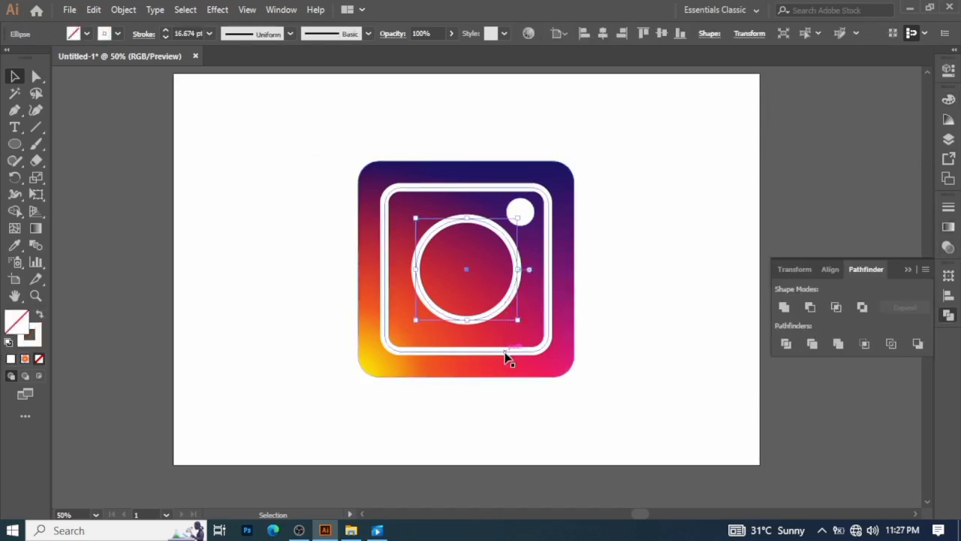
{"action": "left_click", "coordinate": [506, 356], "text": "shift"}
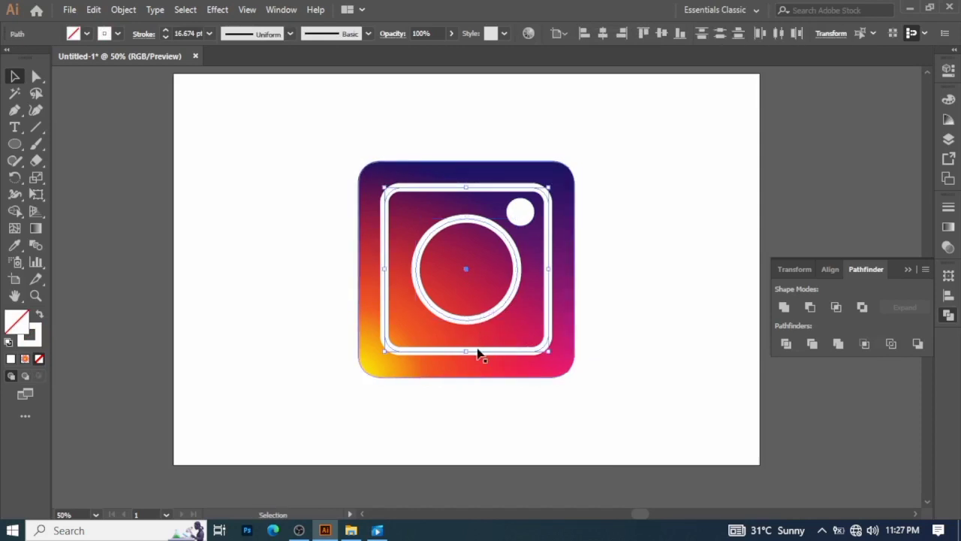
{"action": "left_click", "coordinate": [123, 10]}
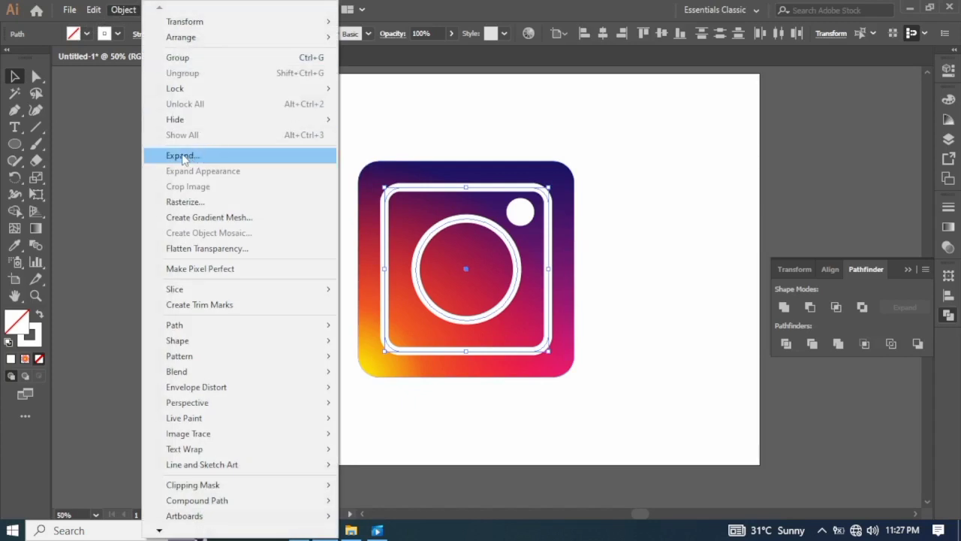
{"action": "left_click", "coordinate": [189, 158]}
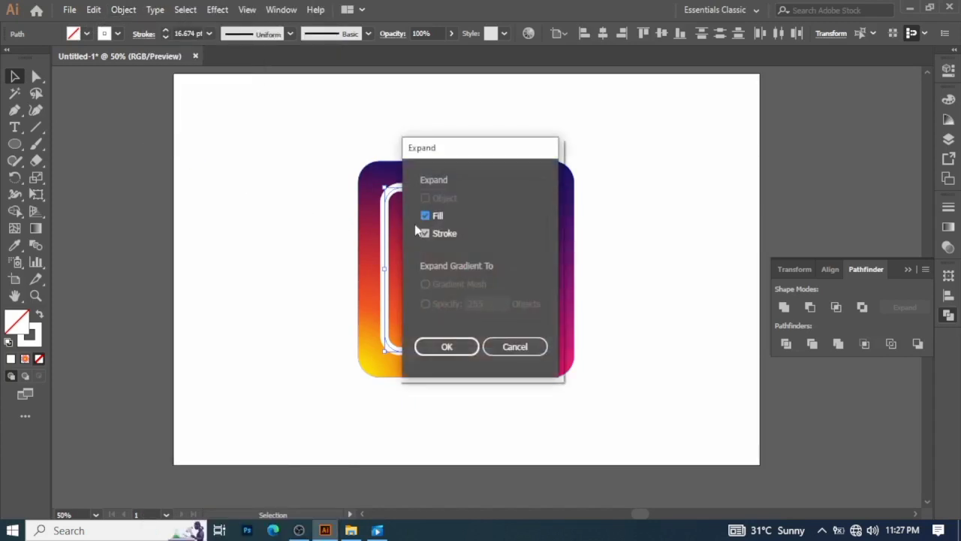
{"action": "left_click", "coordinate": [448, 348]}
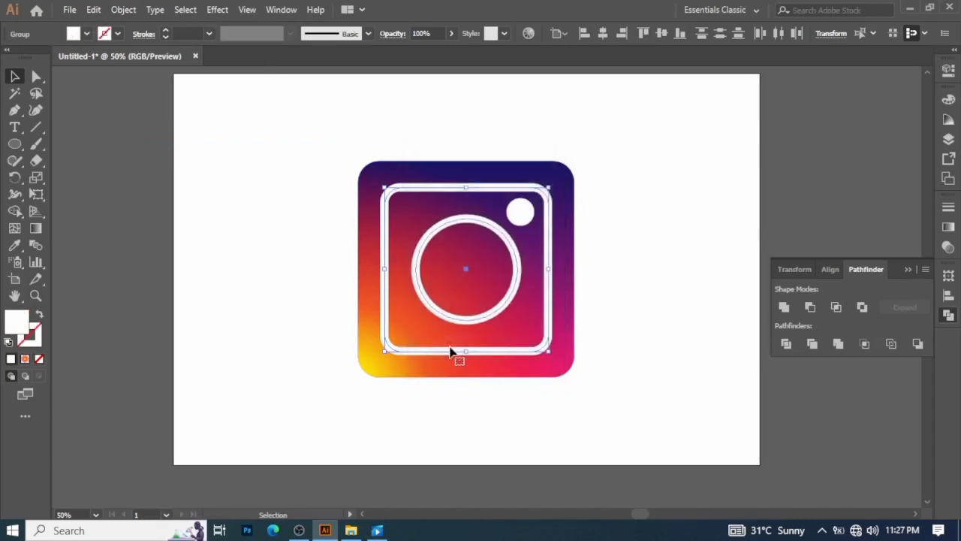
{"action": "left_click", "coordinate": [607, 307]}
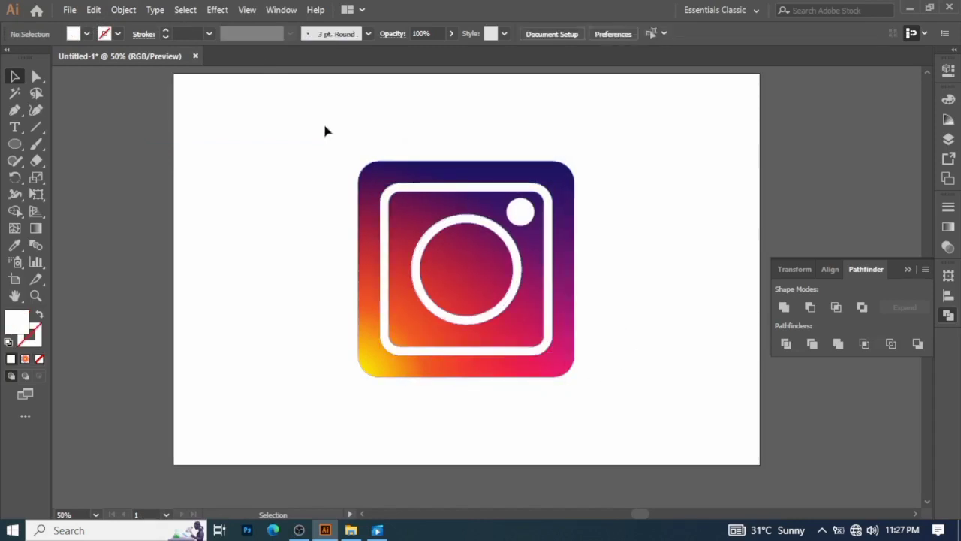
- Divide all the overlapping icon artwork with Pathfinder and ungroup the resulting pieces
{"action": "left_click_drag", "start_coordinate": [323, 125], "coordinate": [605, 430]}
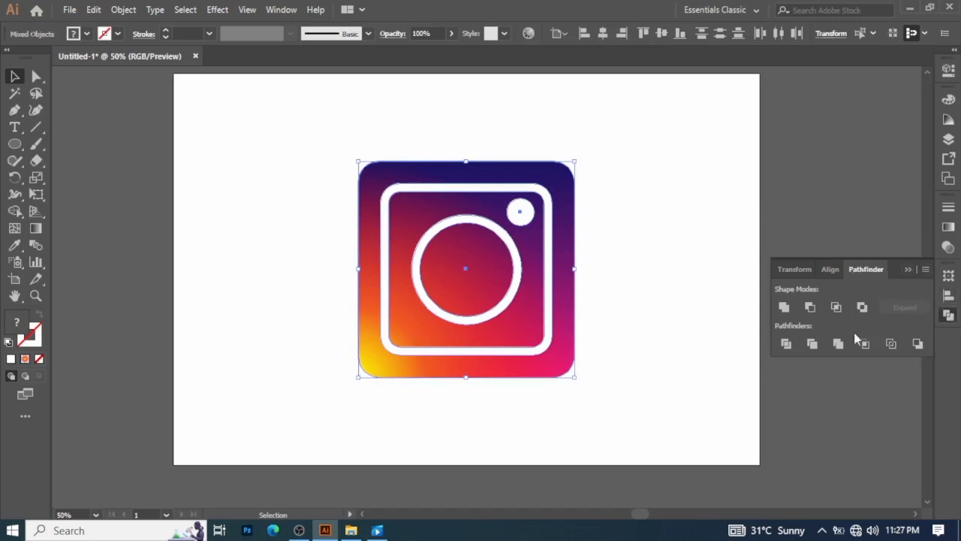
{"action": "left_click", "coordinate": [787, 346]}
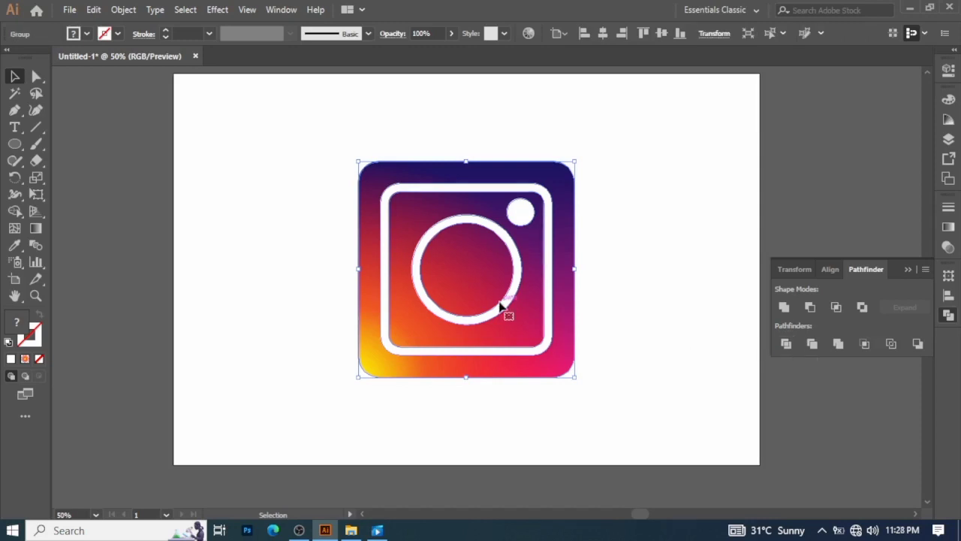
{"action": "left_click", "coordinate": [629, 331]}
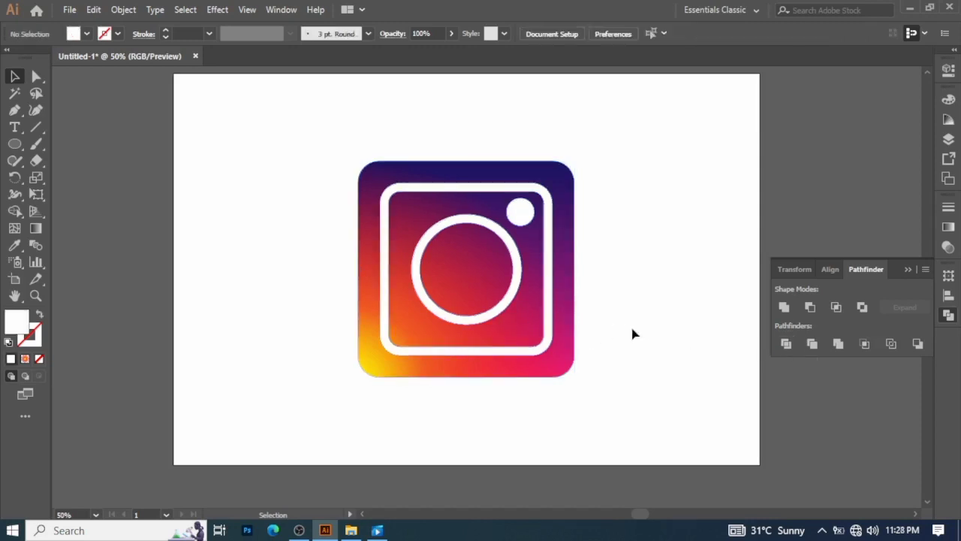
{"action": "left_click", "coordinate": [478, 323]}
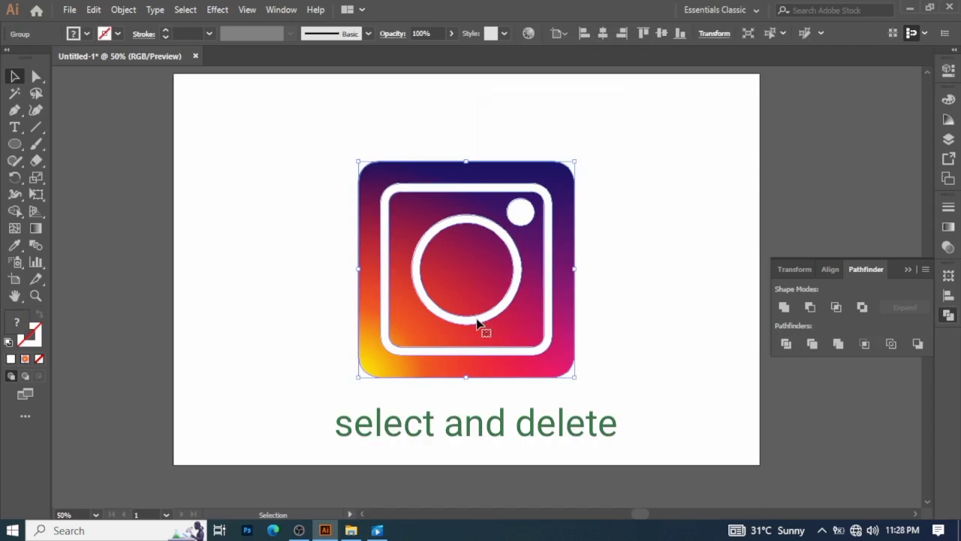
{"action": "right_click", "coordinate": [480, 325]}
{"action": "left_click", "coordinate": [516, 210]}
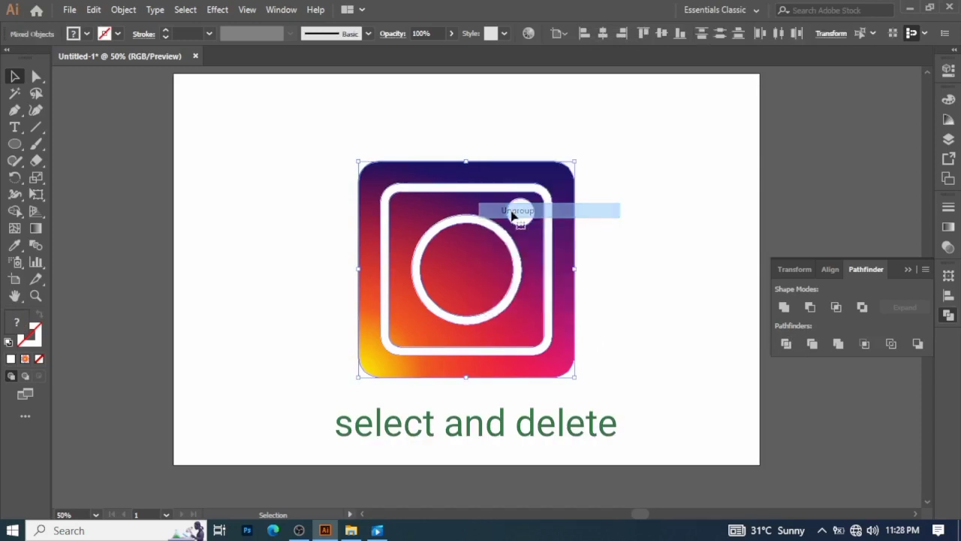
{"action": "left_click", "coordinate": [643, 296]}
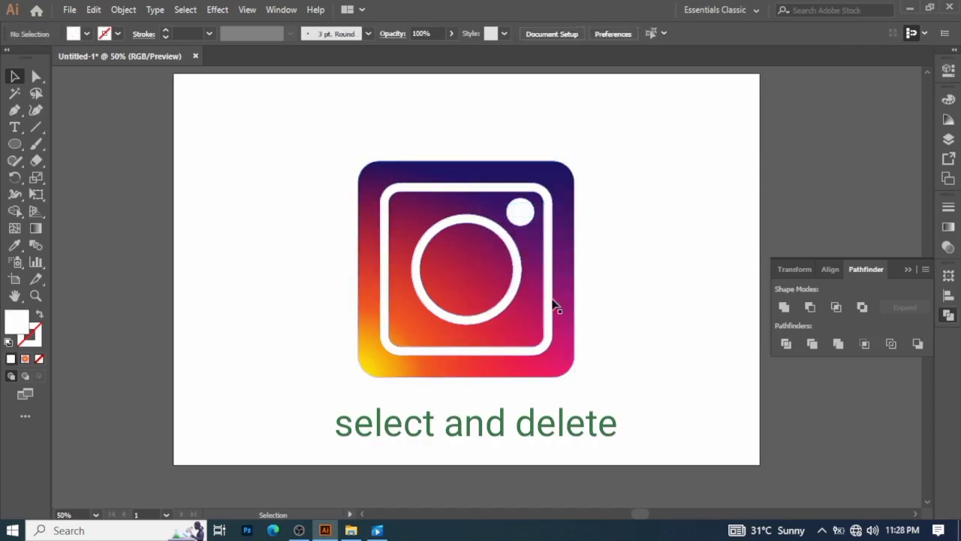
- Delete the white ring, the white rounded-square outline and the small white dot from the icon
{"action": "left_click", "coordinate": [488, 321]}
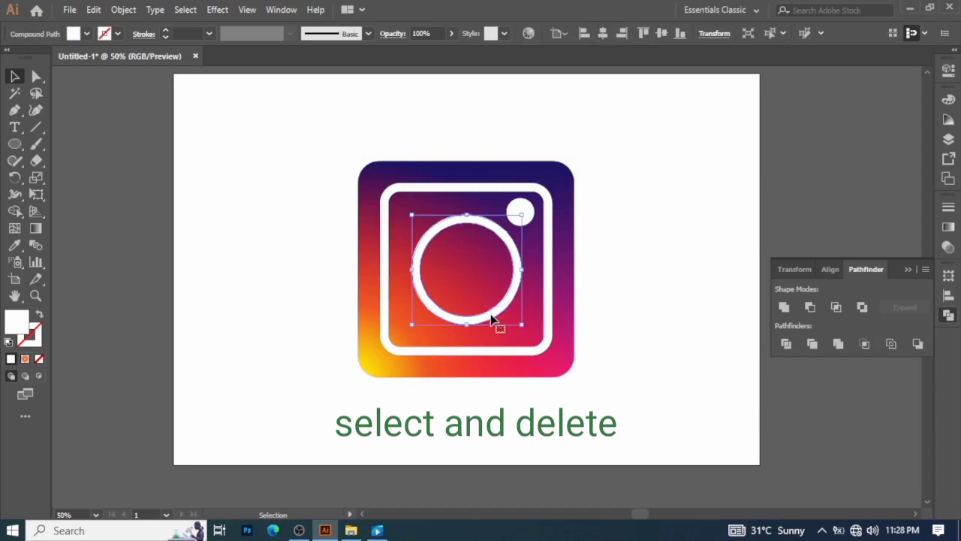
{"action": "key", "text": "Delete"}
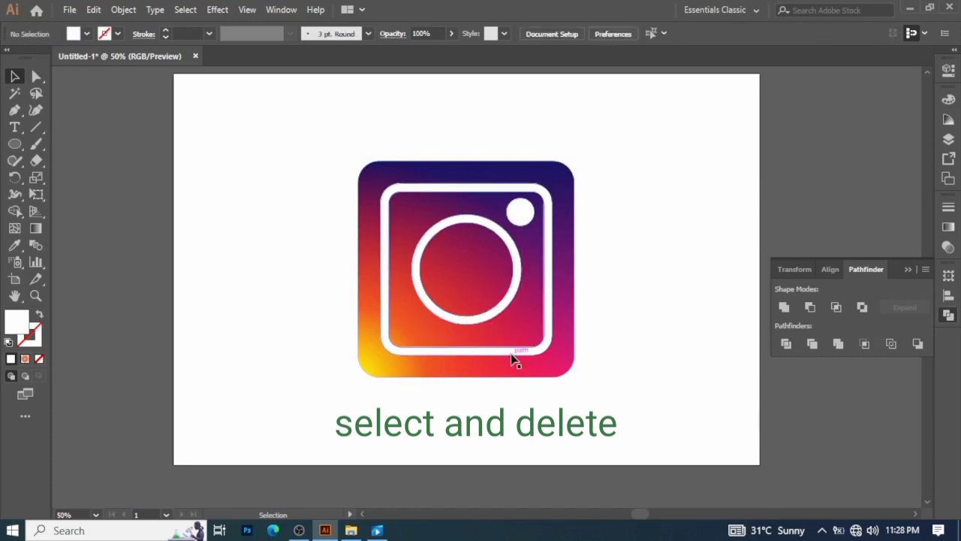
{"action": "left_click", "coordinate": [513, 353]}
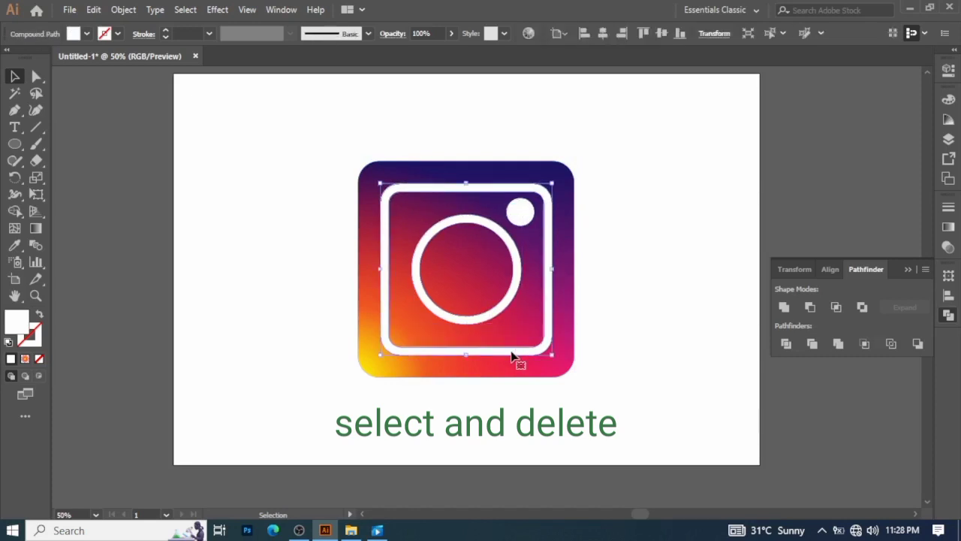
{"action": "key", "text": "Delete"}
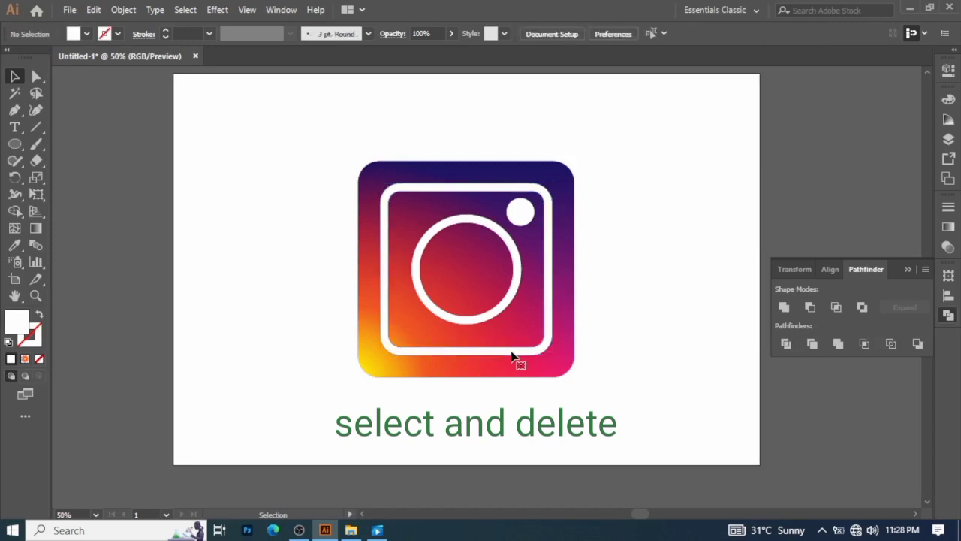
{"action": "left_click", "coordinate": [521, 213]}
{"action": "key", "text": "Delete"}
- Group all the remaining icon pieces and move the group off the artboard, onto the empty canvas to its left
{"action": "key", "text": "ctrl+minus"}
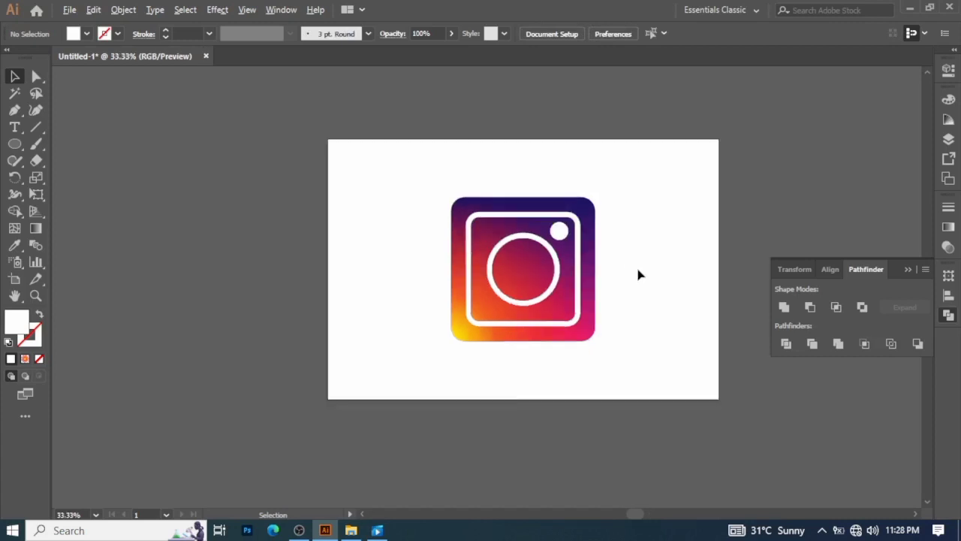
{"action": "left_click_drag", "start_coordinate": [438, 178], "coordinate": [629, 373]}
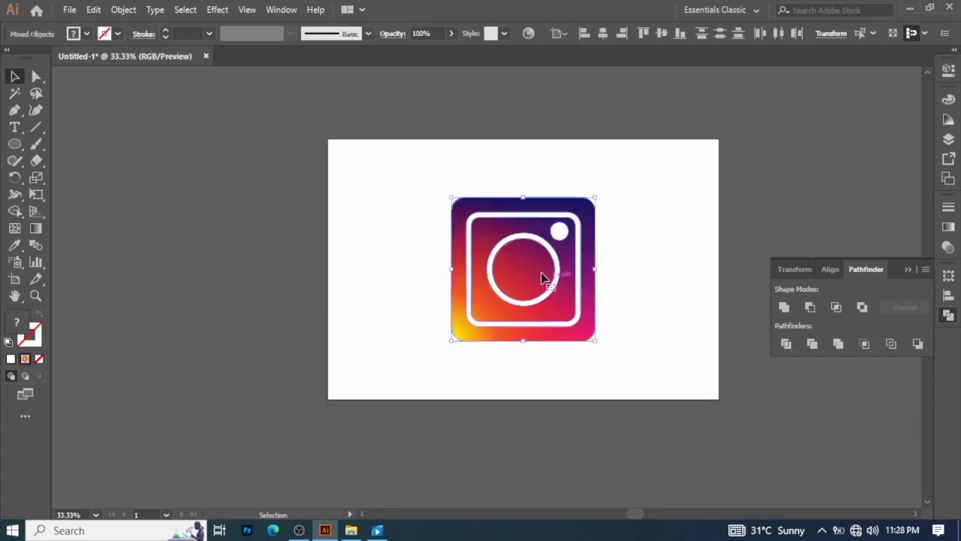
{"action": "right_click", "coordinate": [518, 260]}
{"action": "left_click", "coordinate": [566, 346]}
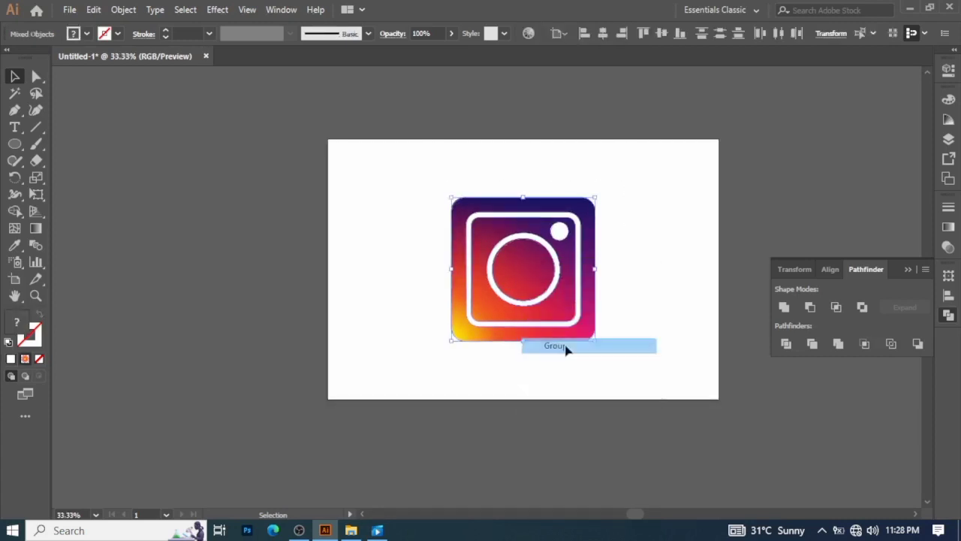
{"action": "left_click", "coordinate": [747, 393]}
{"action": "left_click_drag", "start_coordinate": [520, 280], "coordinate": [206, 232]}
{"action": "left_click", "coordinate": [285, 406]}
{"action": "left_click", "coordinate": [293, 386]}
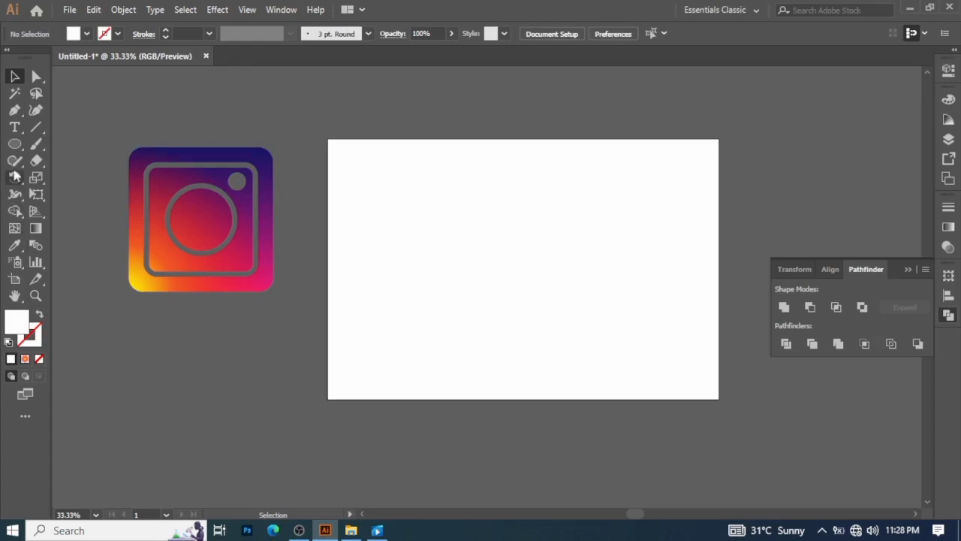
- Draw a tall rounded rectangle over the right half of the artboard and fill it with bright green
{"action": "left_click_drag", "start_coordinate": [15, 144], "coordinate": [48, 161]}
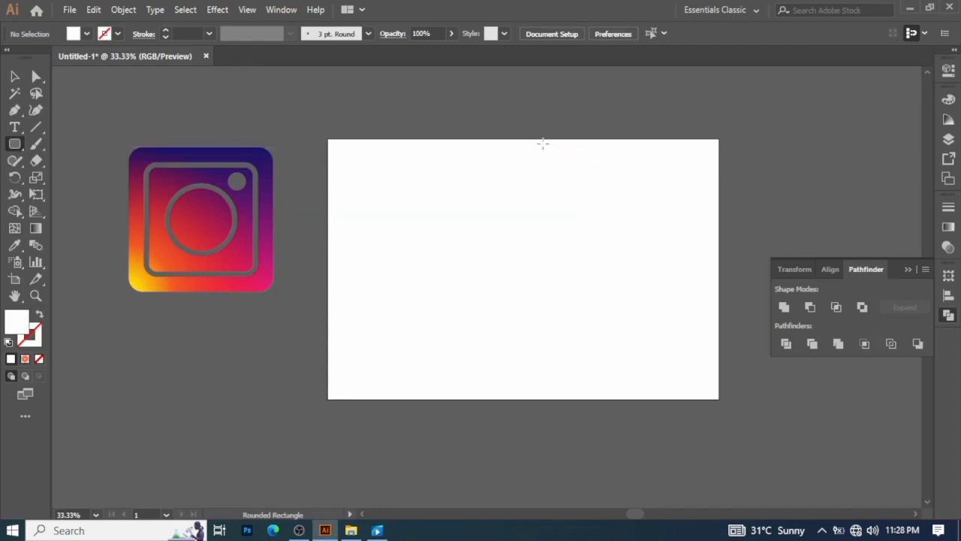
{"action": "left_click_drag", "start_coordinate": [542, 143], "coordinate": [724, 405]}
{"action": "left_click", "coordinate": [87, 34]}
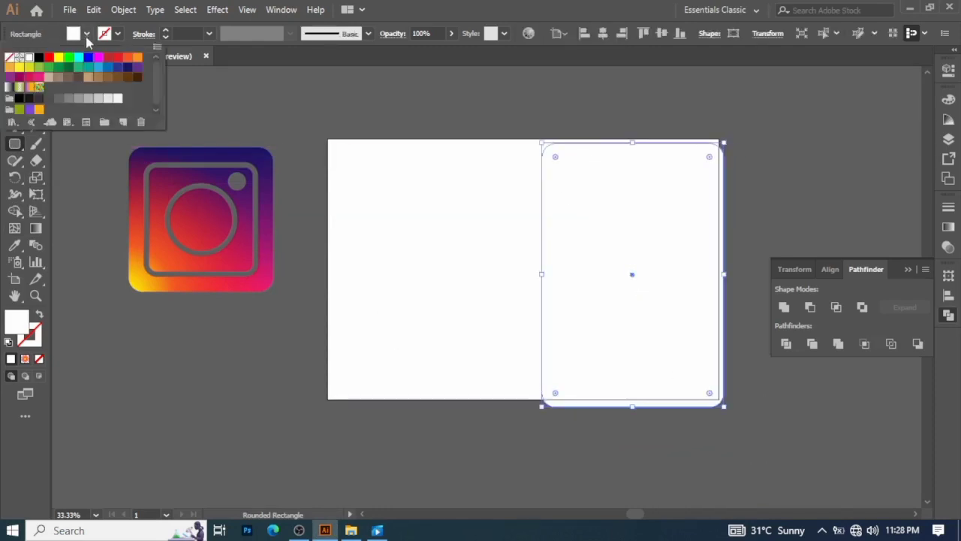
{"action": "left_click", "coordinate": [68, 58]}
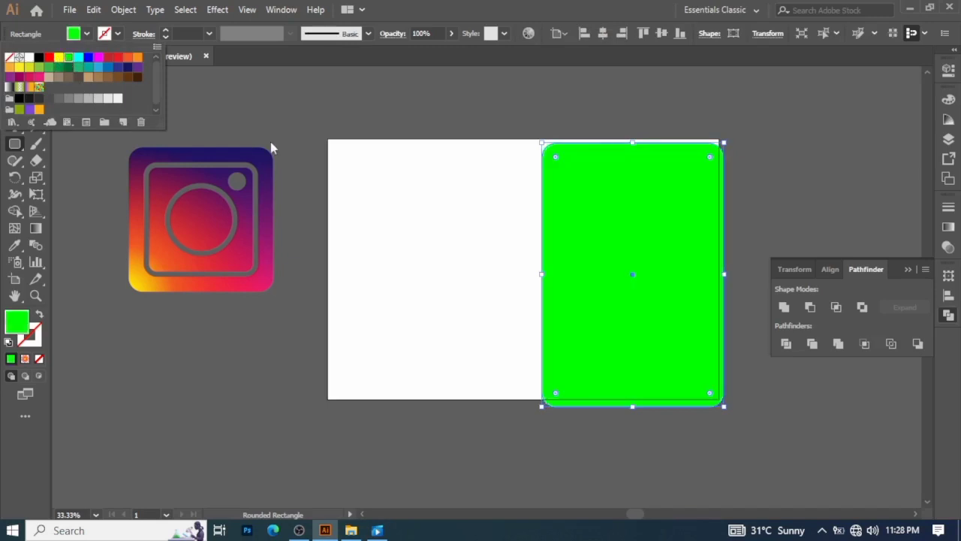
{"action": "left_click", "coordinate": [93, 163]}
- Duplicate the green rounded rectangle, place the copy just right of the original and fill it with blue
{"action": "left_click", "coordinate": [14, 75]}
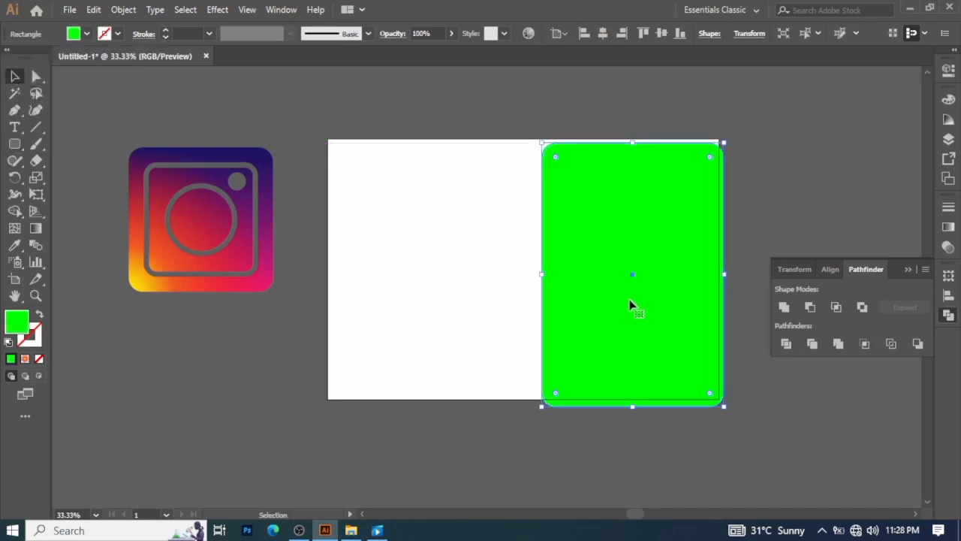
{"action": "left_click_drag", "start_coordinate": [631, 304], "coordinate": [802, 248]}
{"action": "left_click", "coordinate": [822, 406]}
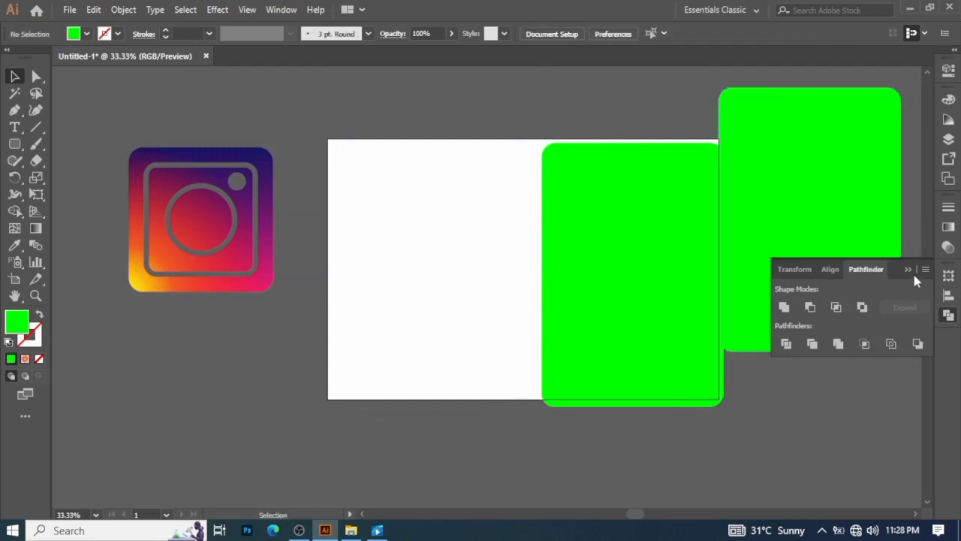
{"action": "left_click", "coordinate": [908, 269]}
{"action": "left_click_drag", "start_coordinate": [835, 218], "coordinate": [849, 282]}
{"action": "left_click", "coordinate": [87, 35]}
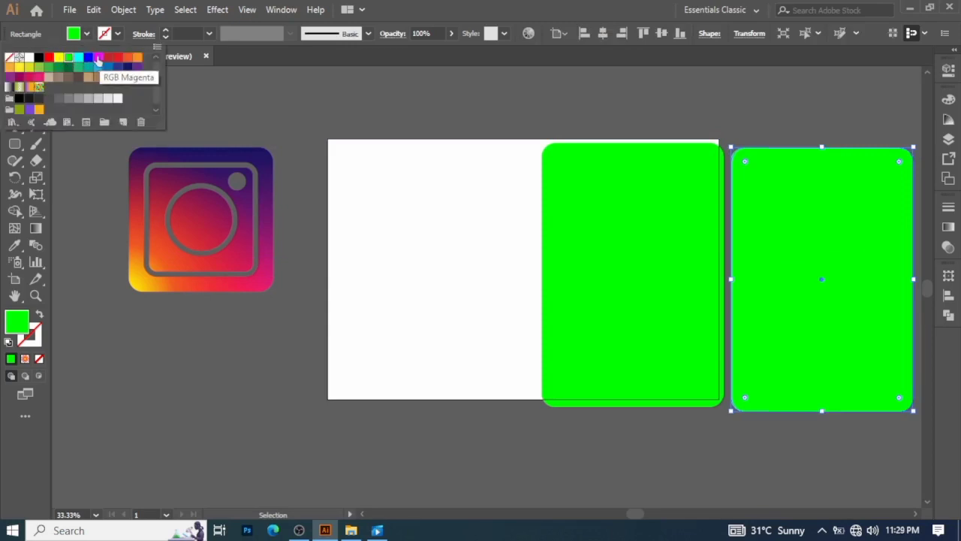
{"action": "left_click", "coordinate": [89, 57]}
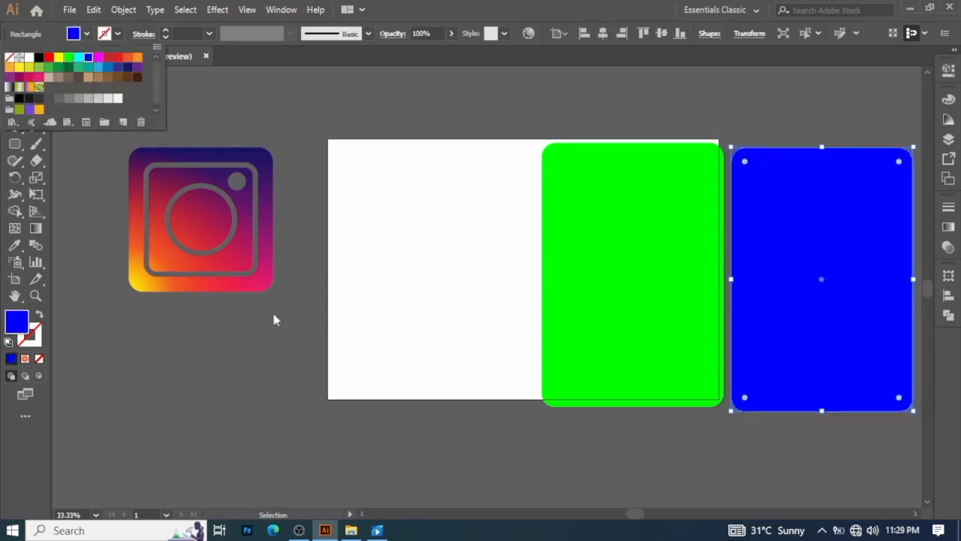
{"action": "left_click", "coordinate": [223, 372]}
- Move the icon group onto the green rectangle and shift the rectangle to the artboard's left half to uncover the icon
{"action": "left_click_drag", "start_coordinate": [110, 124], "coordinate": [259, 348]}
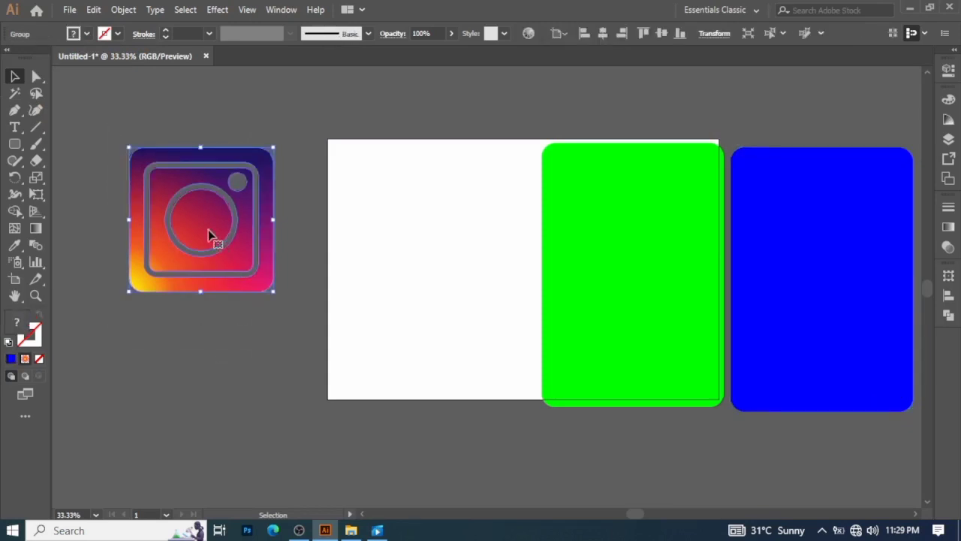
{"action": "left_click_drag", "start_coordinate": [208, 229], "coordinate": [612, 276]}
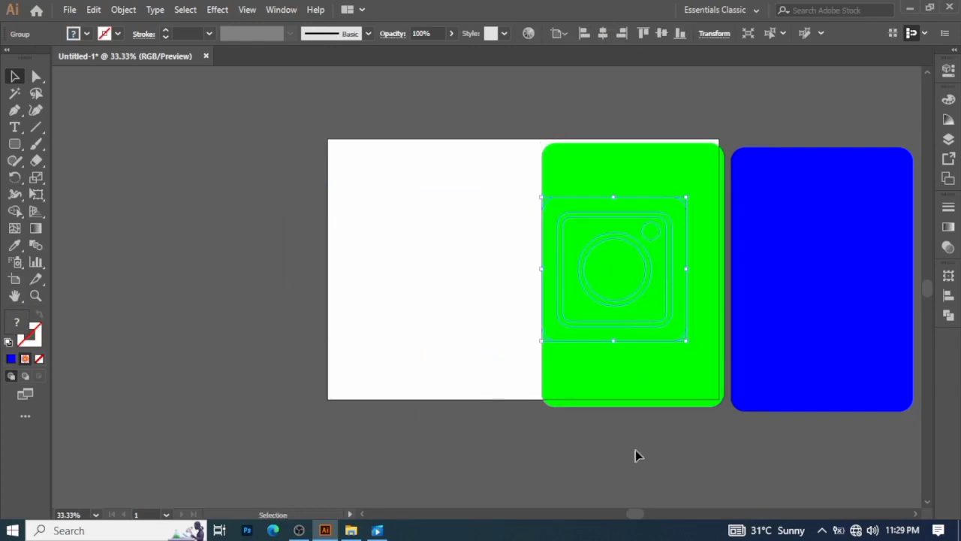
{"action": "left_click", "coordinate": [525, 288]}
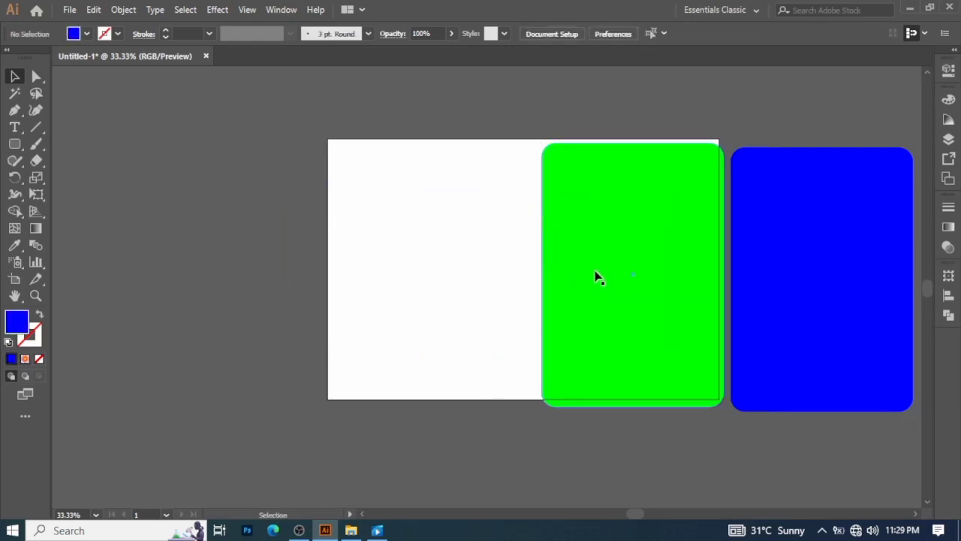
{"action": "left_click_drag", "start_coordinate": [594, 277], "coordinate": [399, 258]}
- Bring the icon group to the front of the stacking order and reposition it directly beside the green rectangle
{"action": "left_click_drag", "start_coordinate": [599, 205], "coordinate": [611, 241]}
{"action": "right_click", "coordinate": [622, 269]}
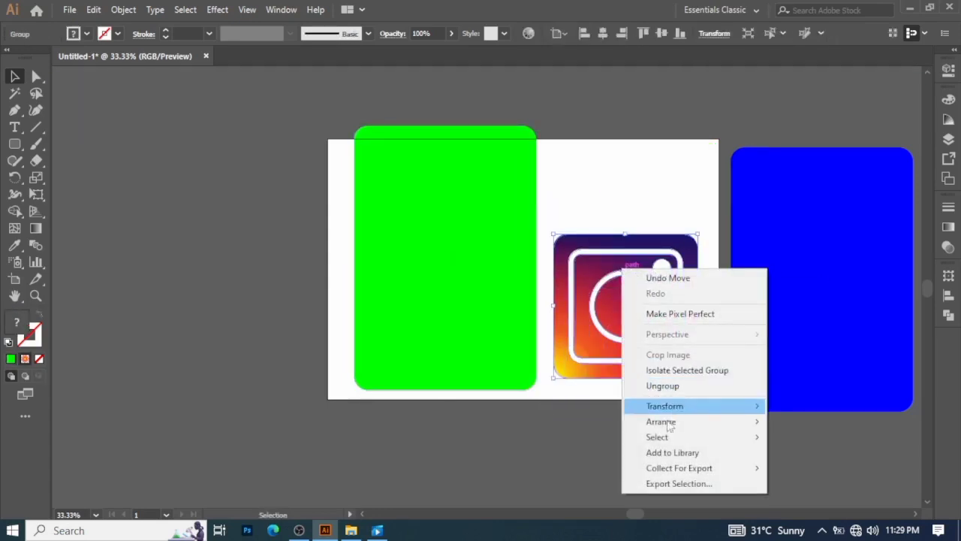
{"action": "mouse_move", "coordinate": [678, 427]}
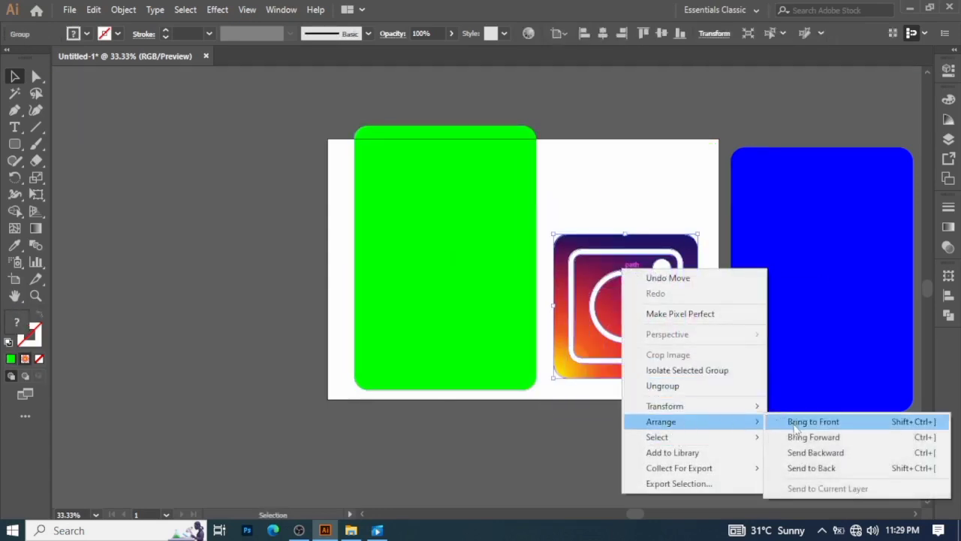
{"action": "left_click", "coordinate": [796, 428]}
{"action": "left_click", "coordinate": [651, 465]}
{"action": "left_click_drag", "start_coordinate": [617, 321], "coordinate": [606, 267]}
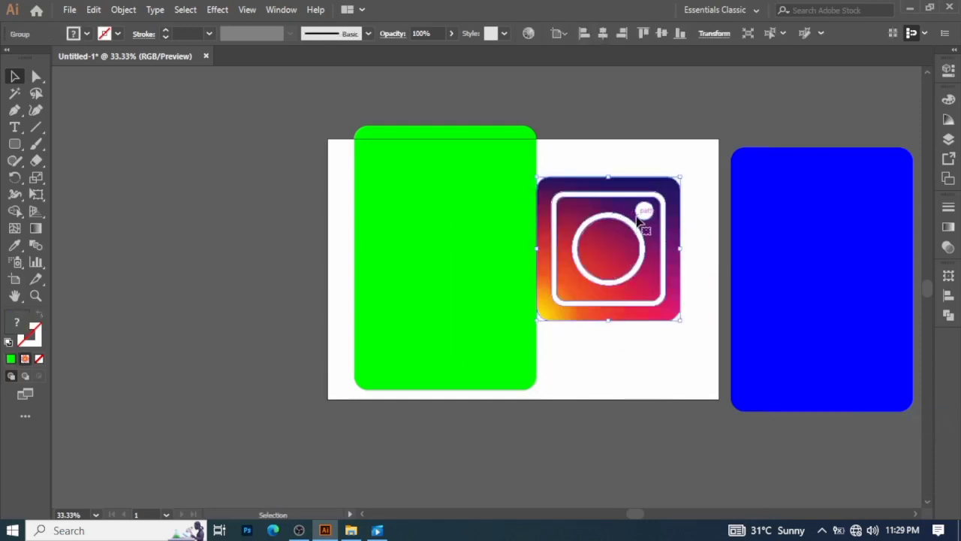
- Move the icon group onto the green rectangle and from there onto the blue one to show each color through its cut-outs
{"action": "left_click_drag", "start_coordinate": [618, 243], "coordinate": [460, 258]}
{"action": "left_click", "coordinate": [620, 482]}
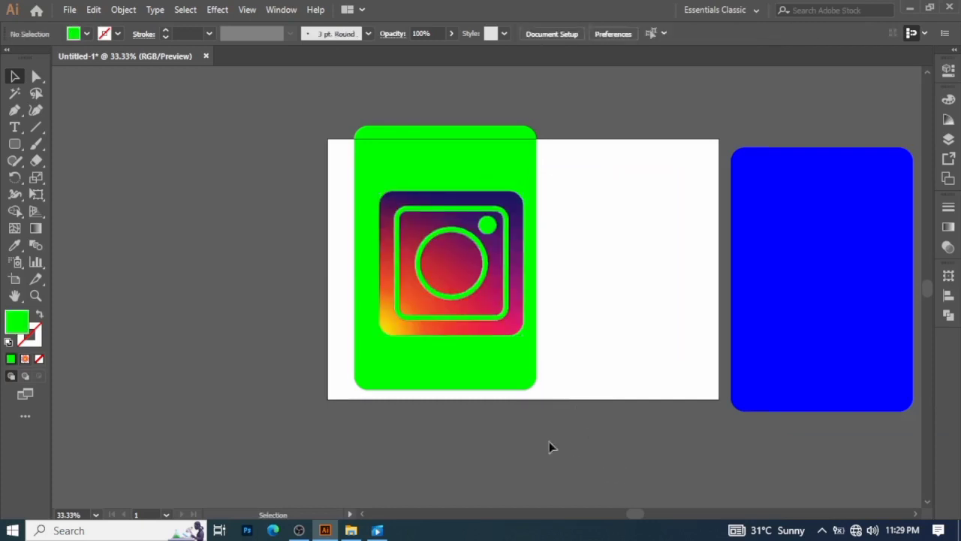
{"action": "left_click_drag", "start_coordinate": [465, 297], "coordinate": [829, 309]}
{"action": "left_click", "coordinate": [778, 454]}
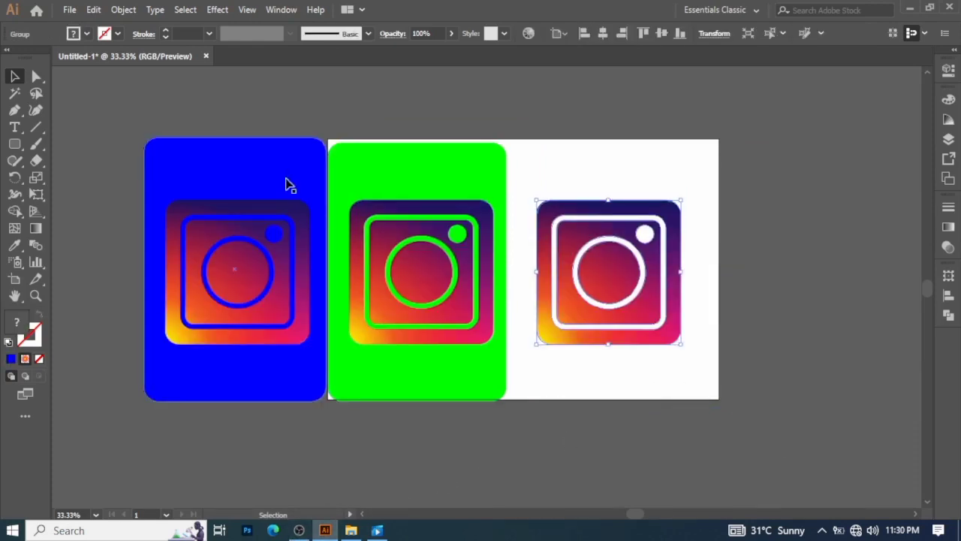
- Nudge the icon on the blue rectangle slightly left to center it across the rectangle's width, and deselect it
{"action": "mouse_move", "coordinate": [247, 275]}
{"action": "left_mouse_down"}
{"action": "mouse_move", "coordinate": [242, 253]}
{"action": "mouse_move", "coordinate": [238, 280]}
{"action": "left_mouse_up"}
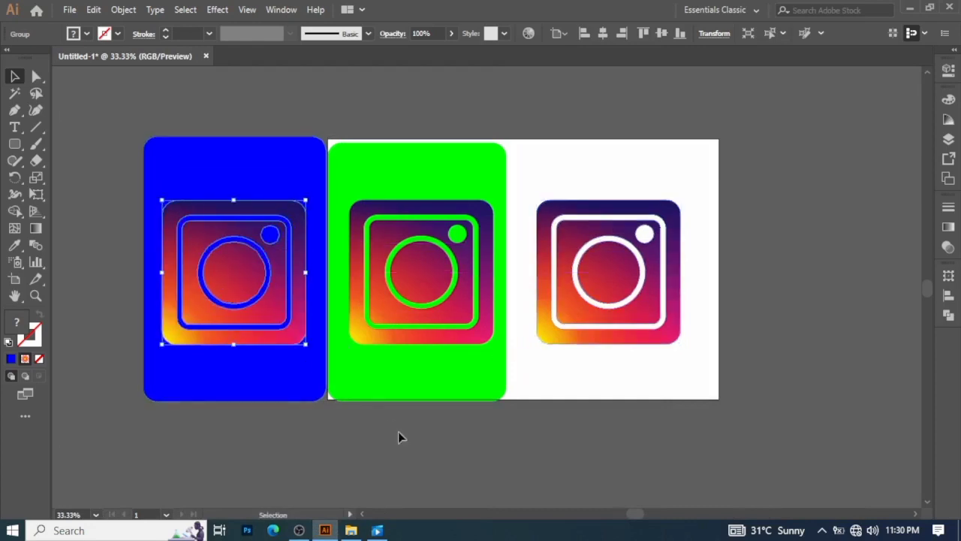
{"action": "left_click", "coordinate": [412, 435]}
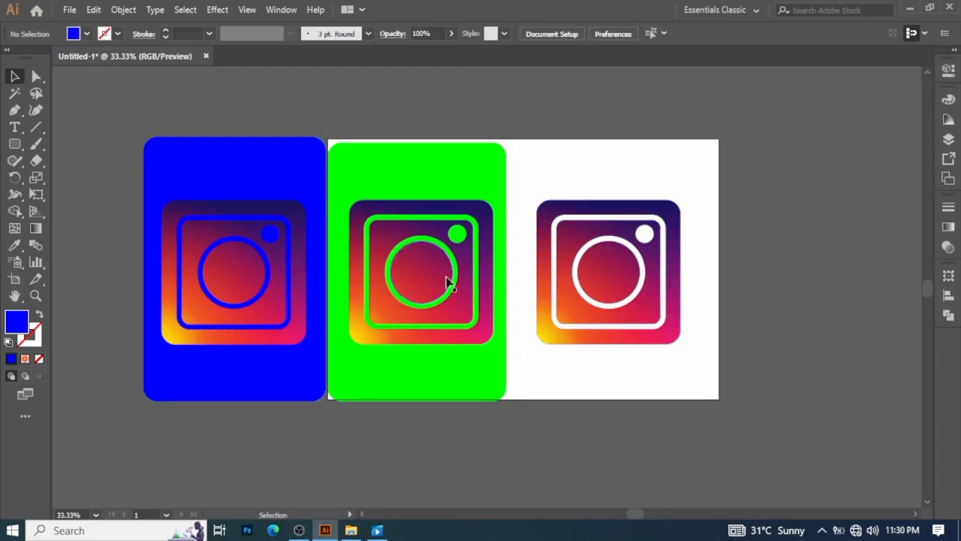
- Duplicate the icon on the white artboard area and place the copy on the gray canvas just right of the artboard
{"action": "left_click", "coordinate": [609, 283]}
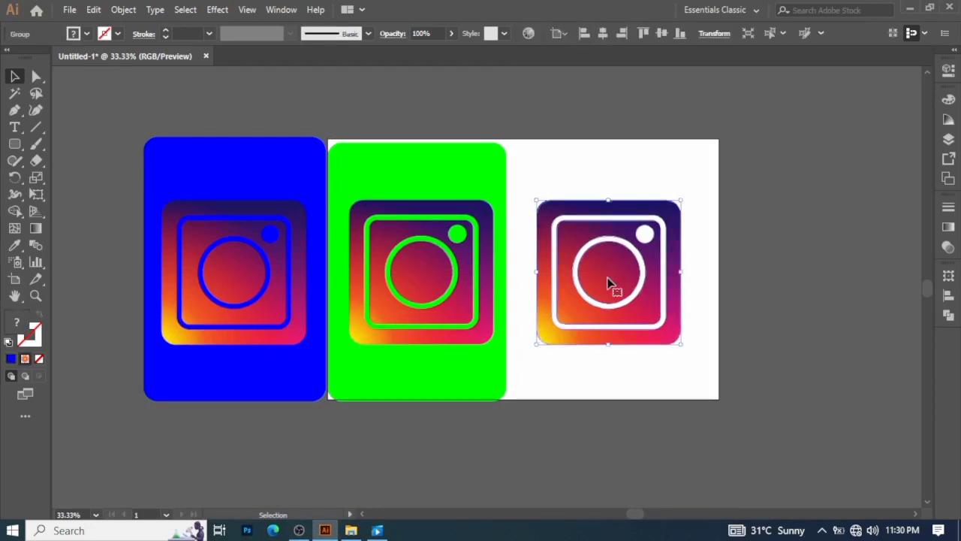
{"action": "left_click_drag", "start_coordinate": [610, 280], "coordinate": [816, 279]}
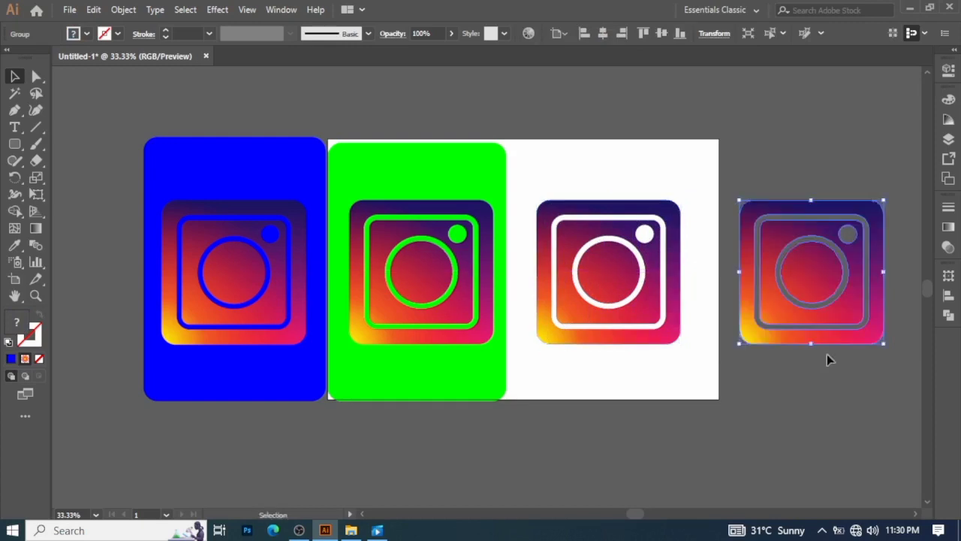
{"action": "left_click", "coordinate": [841, 415]}
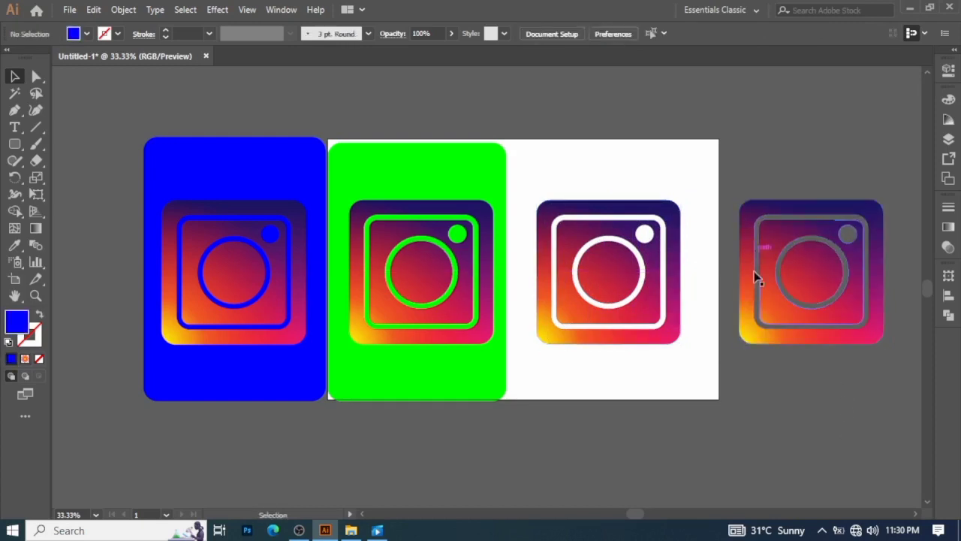